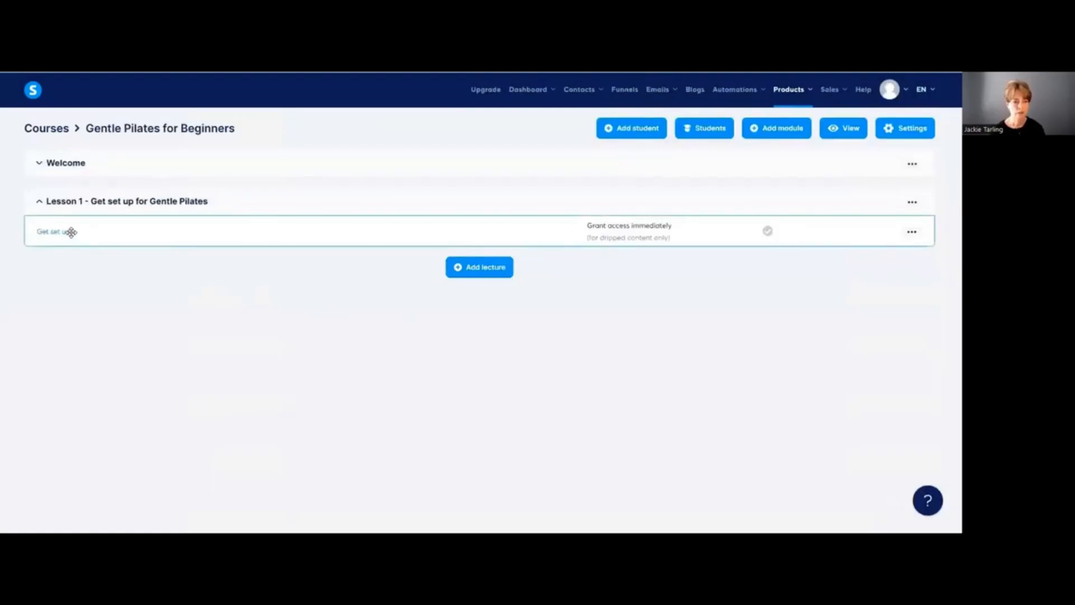
Preview the "Welcome to Gentle Pilates for Beginners" lecture page in the Welcome module, play its video, and return to the course outline
click(75, 164)
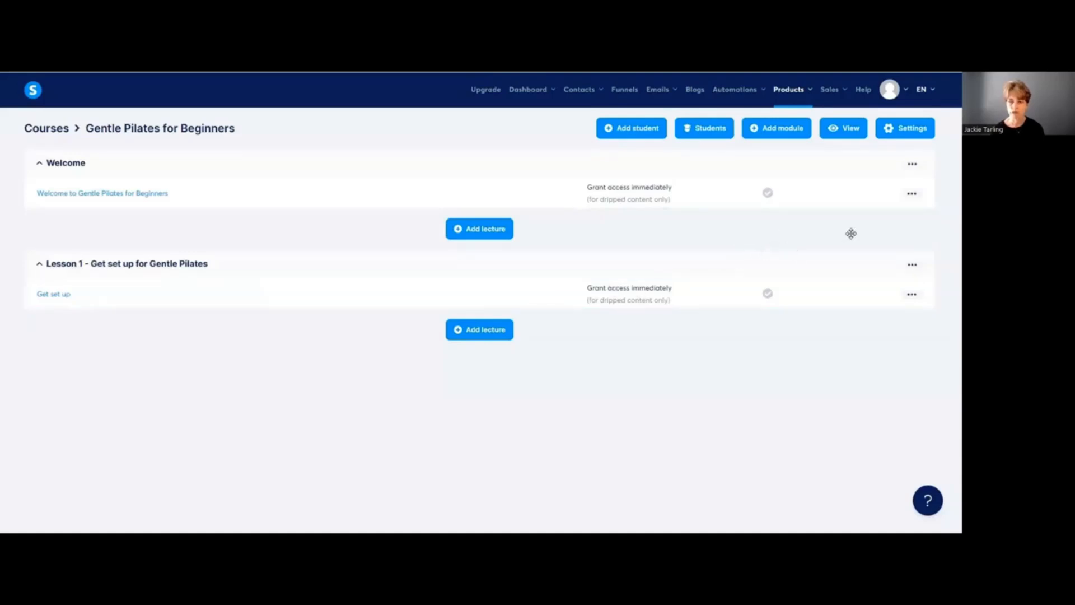
click(912, 196)
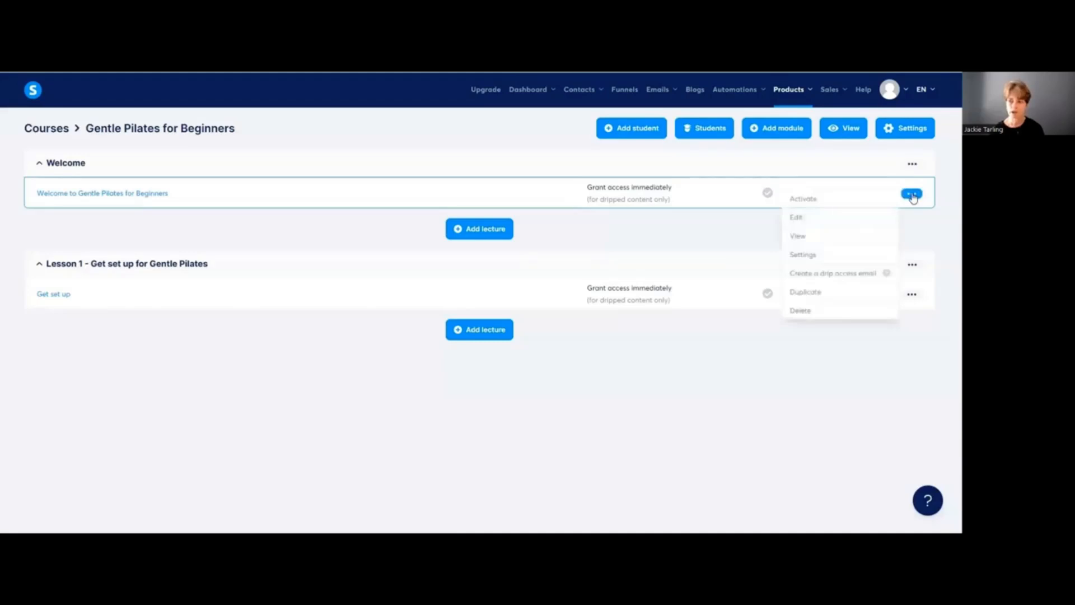
click(832, 240)
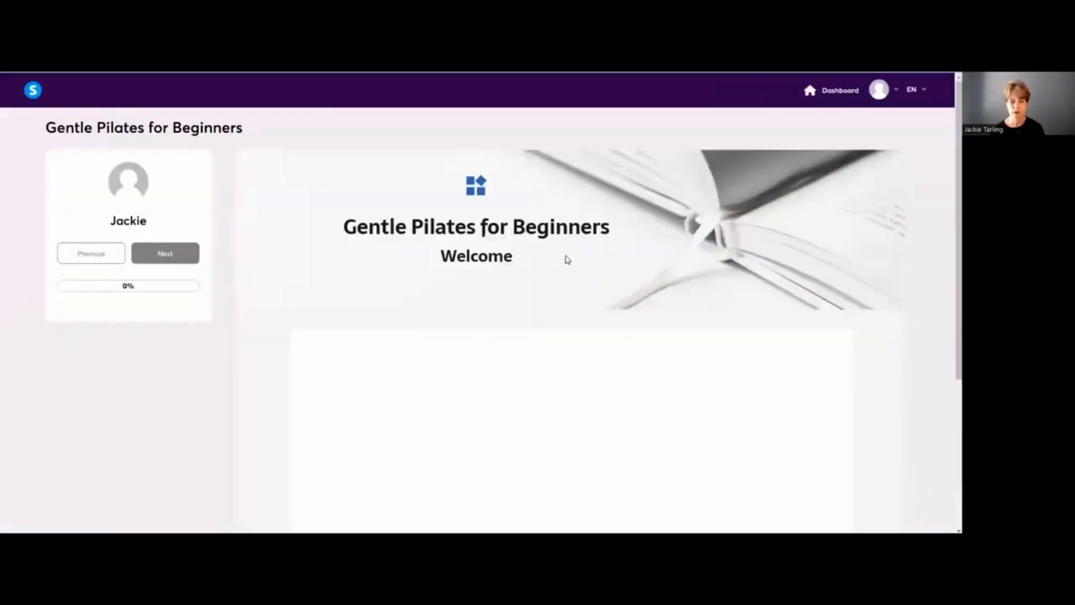
scroll(651, 358, down, 1)
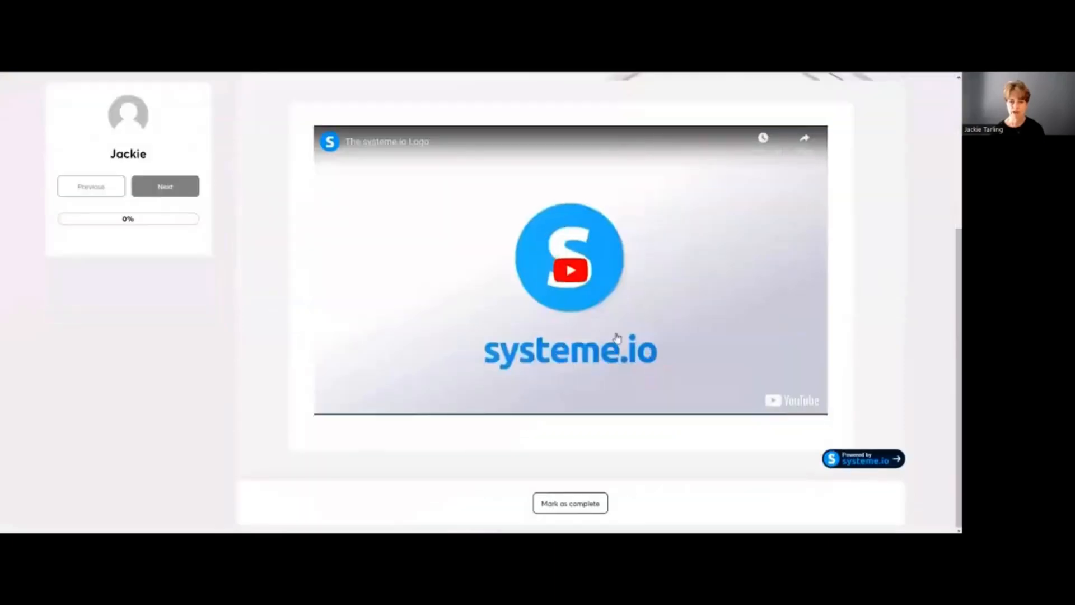
click(574, 270)
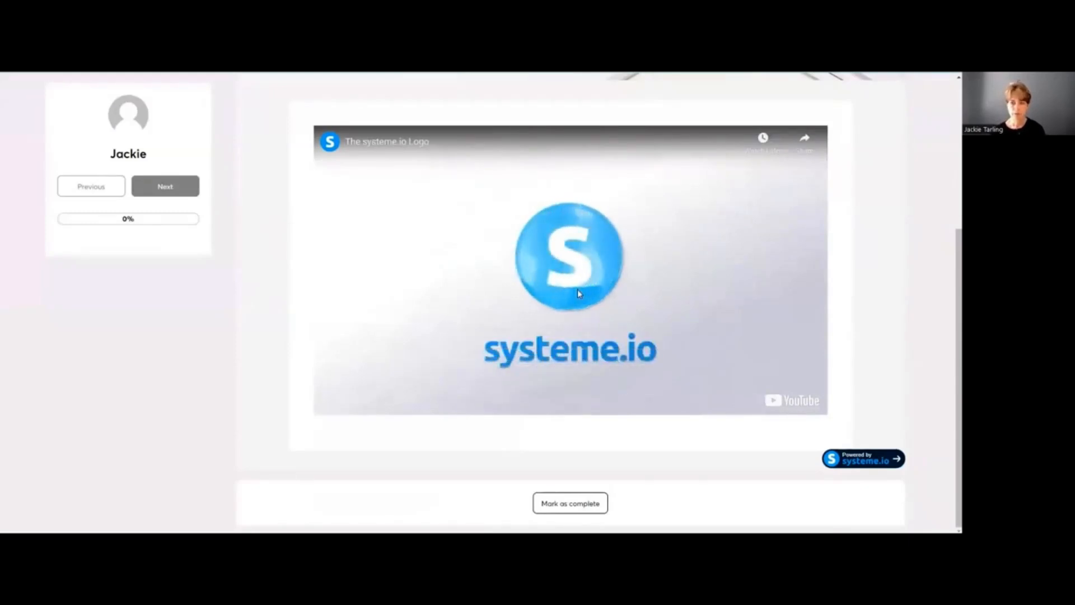
scroll(577, 289, up, 4)
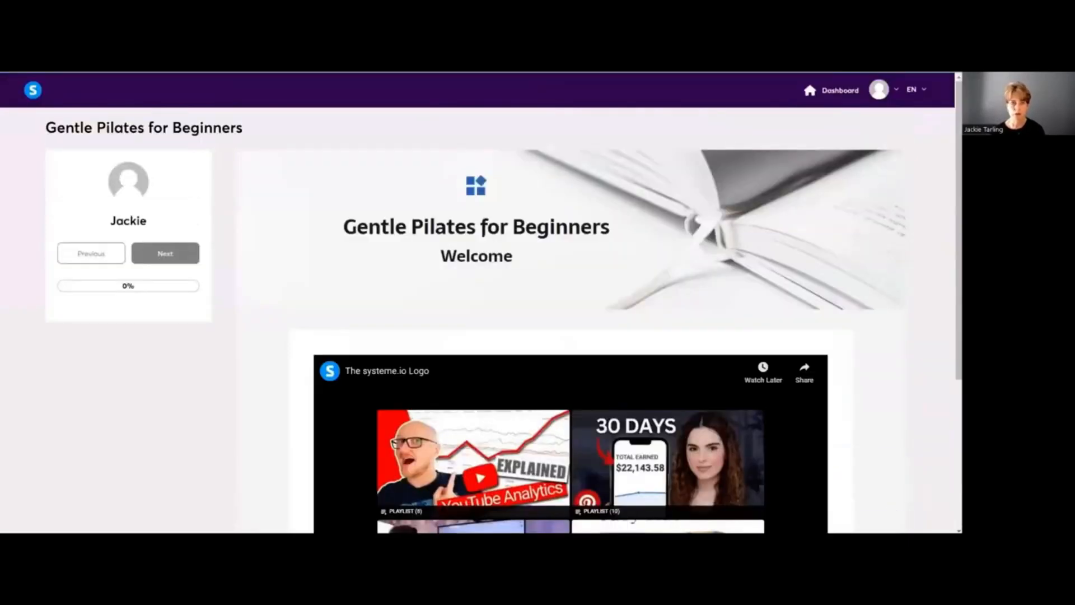
click(280, 74)
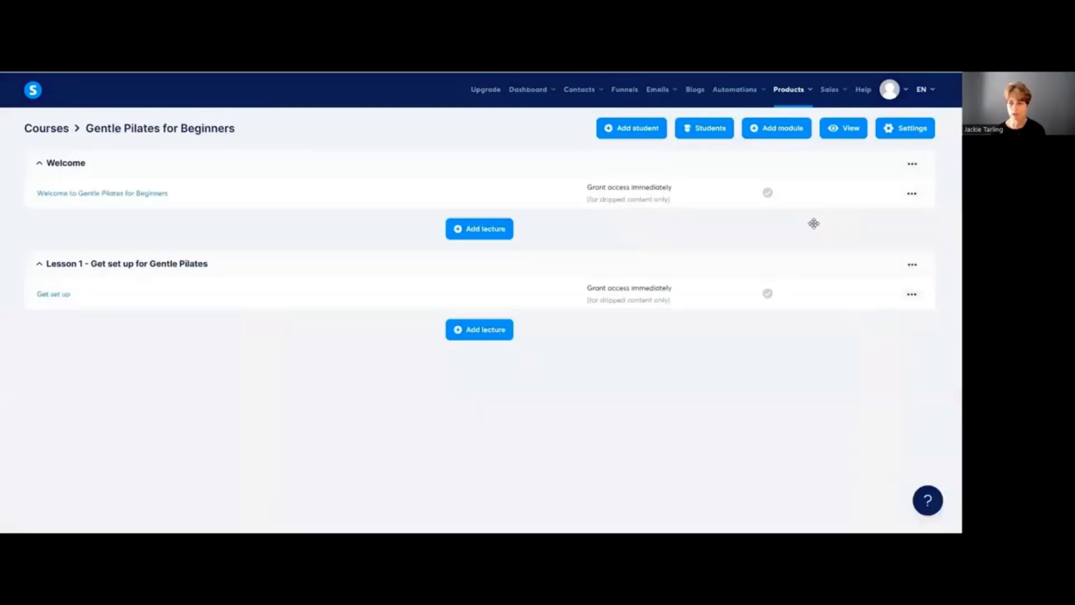
Preview the "Get set up" lecture page of Lesson 1 and examine its header, videos, comment box and completion control
click(912, 295)
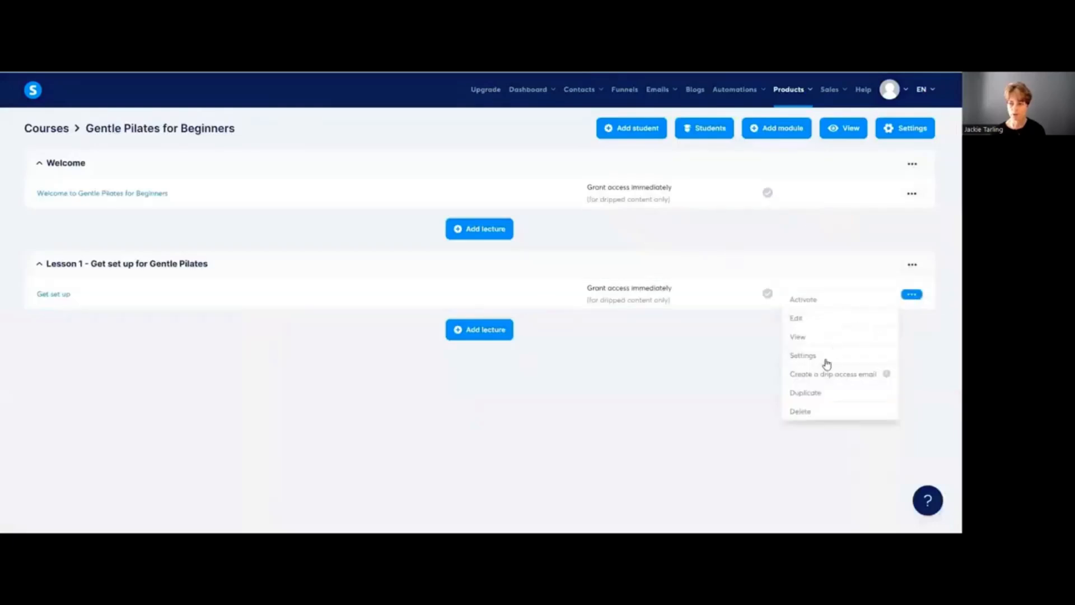
click(824, 338)
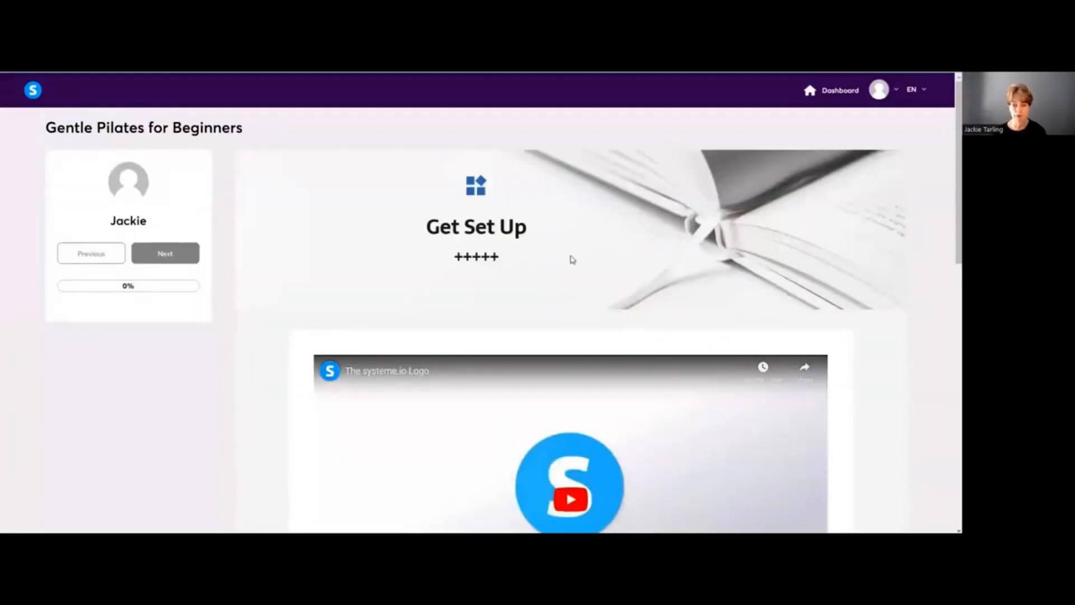
scroll(521, 247, down, 6)
scroll(518, 241, down, 4)
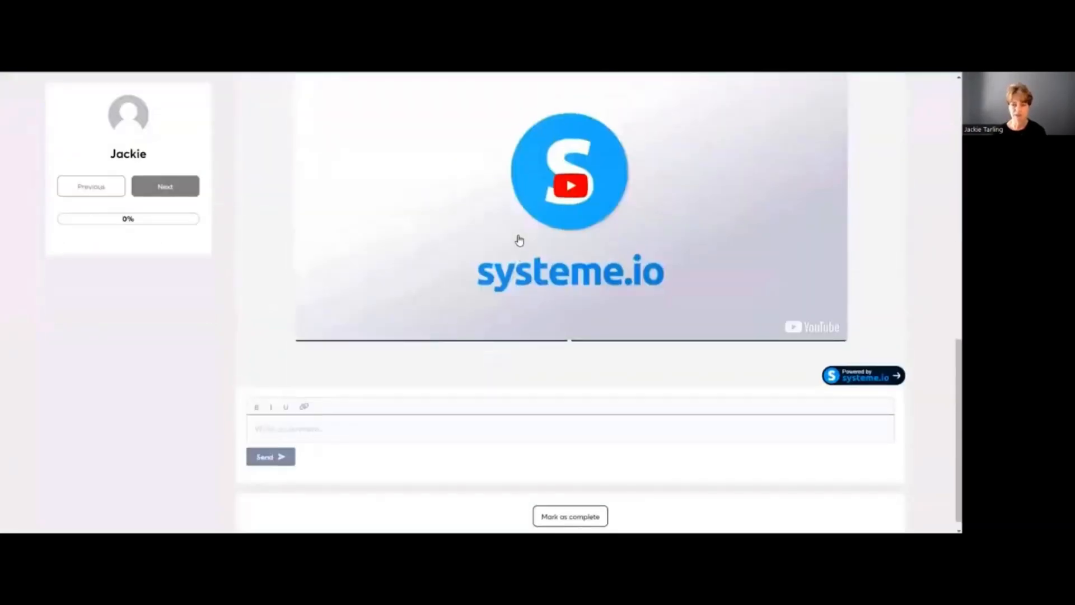
scroll(516, 240, up, 2)
scroll(531, 211, down, 3)
scroll(530, 211, down, 3)
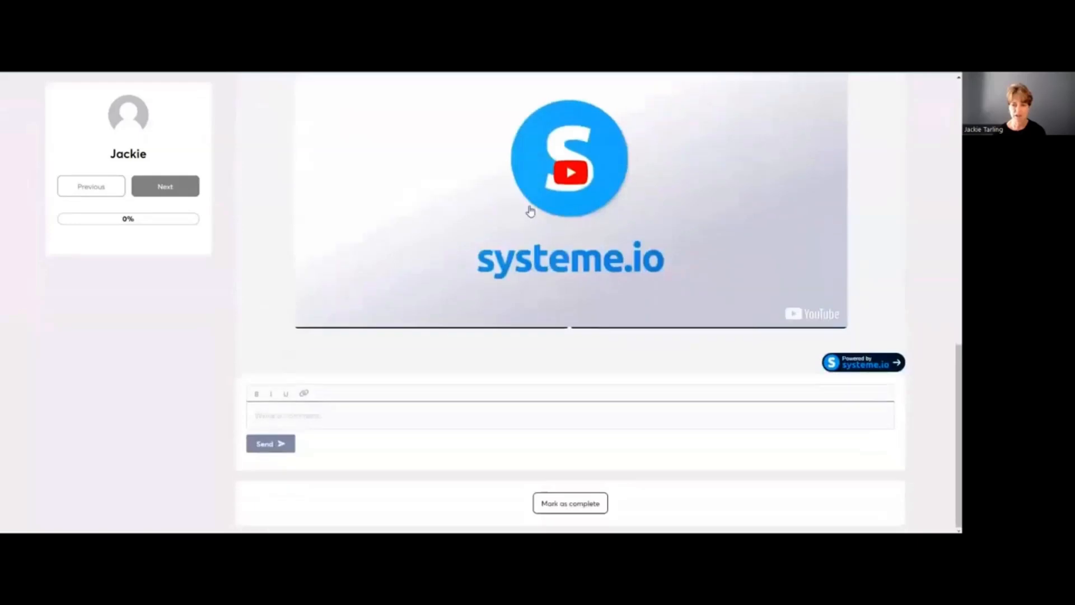
click(354, 415)
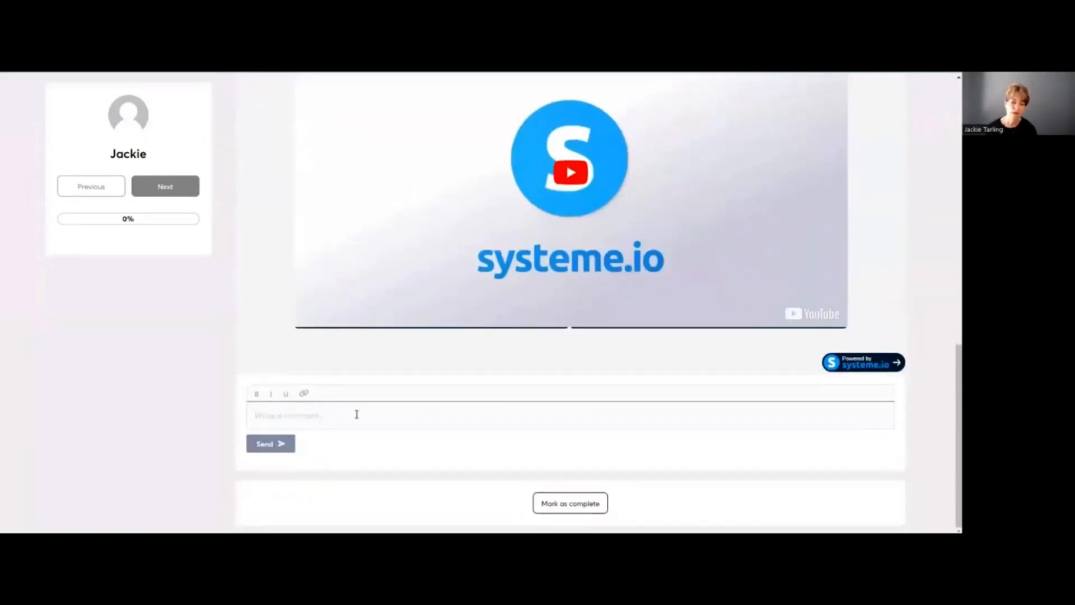
scroll(522, 422, up, 5)
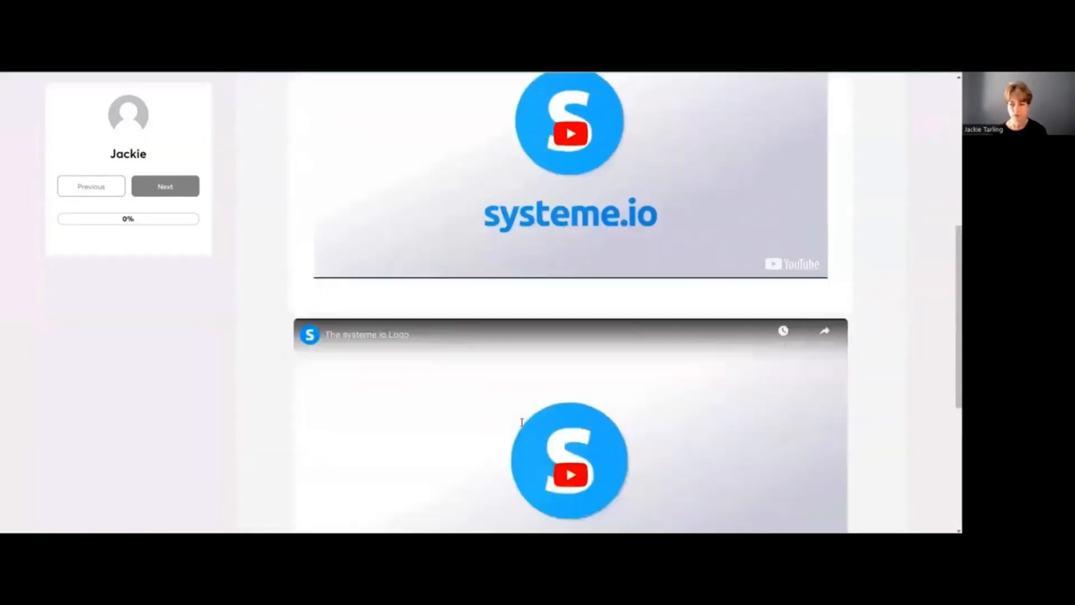
scroll(522, 422, down, 5)
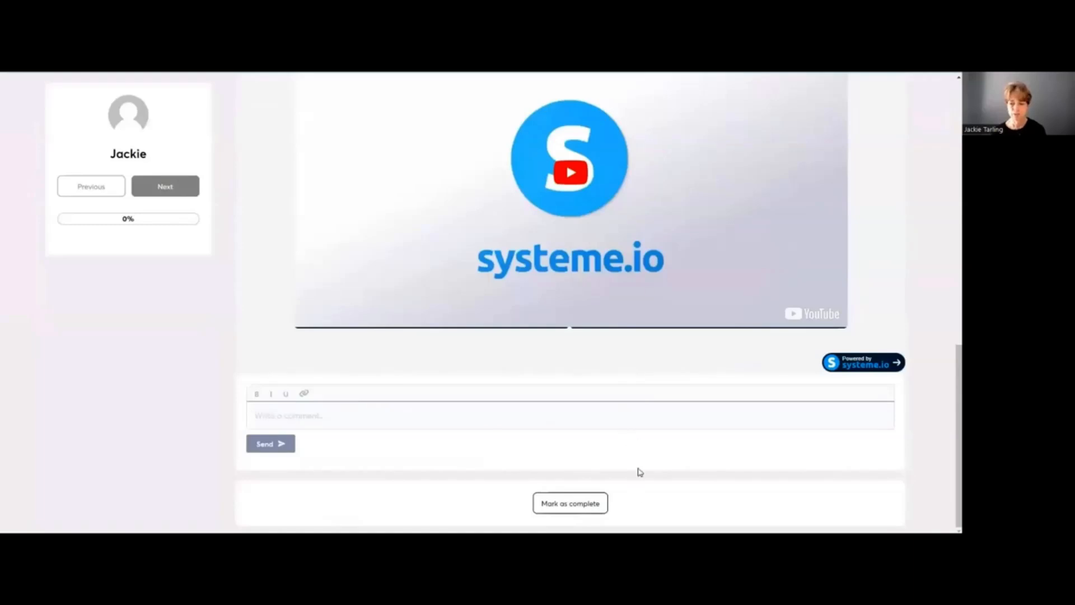
scroll(636, 455, up, 6)
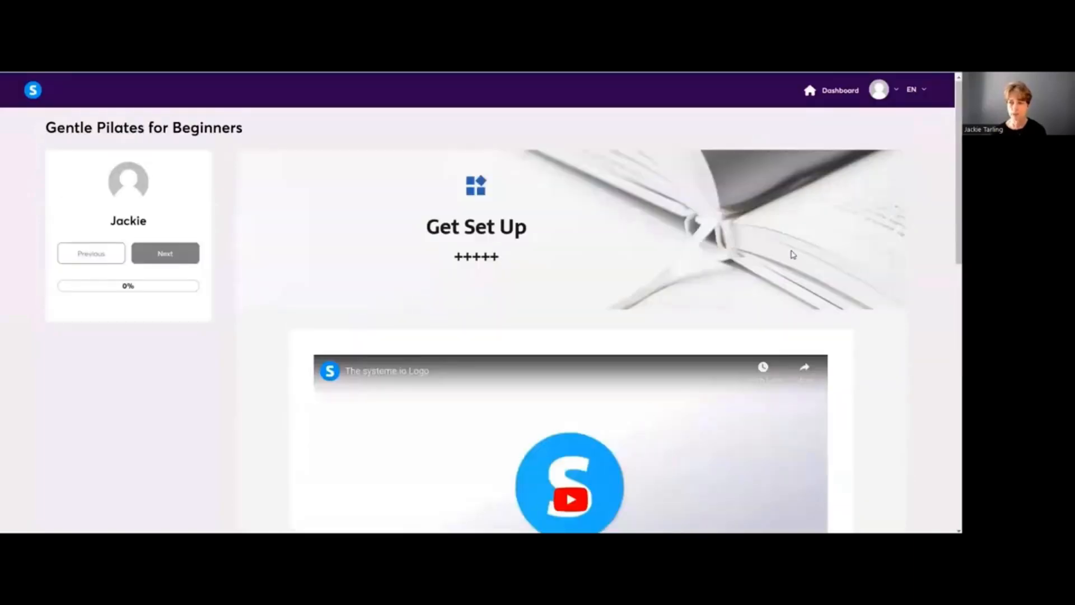
scroll(616, 399, down, 5)
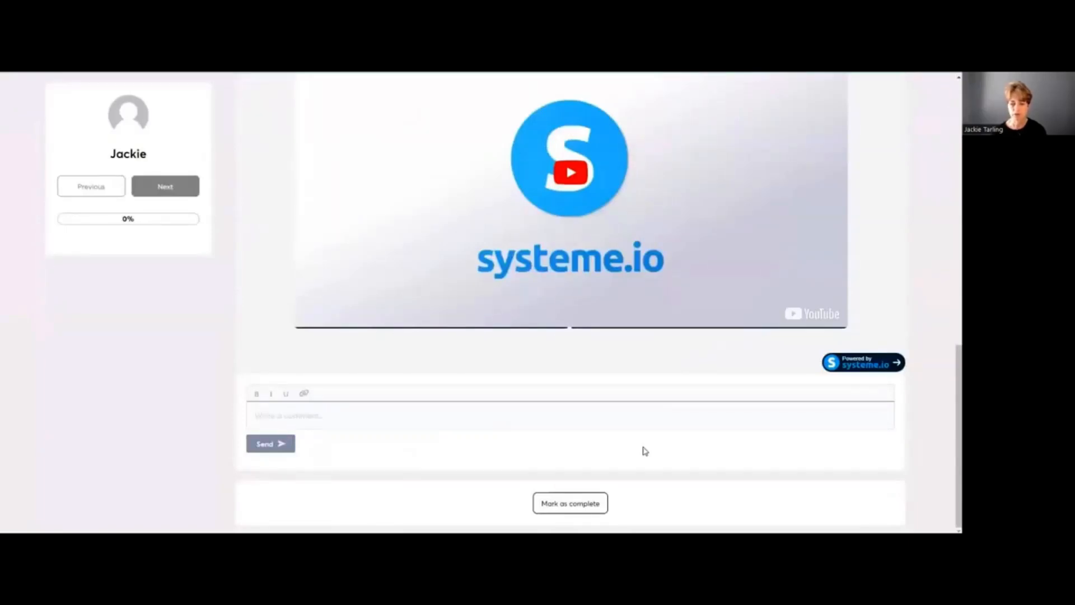
scroll(600, 386, up, 5)
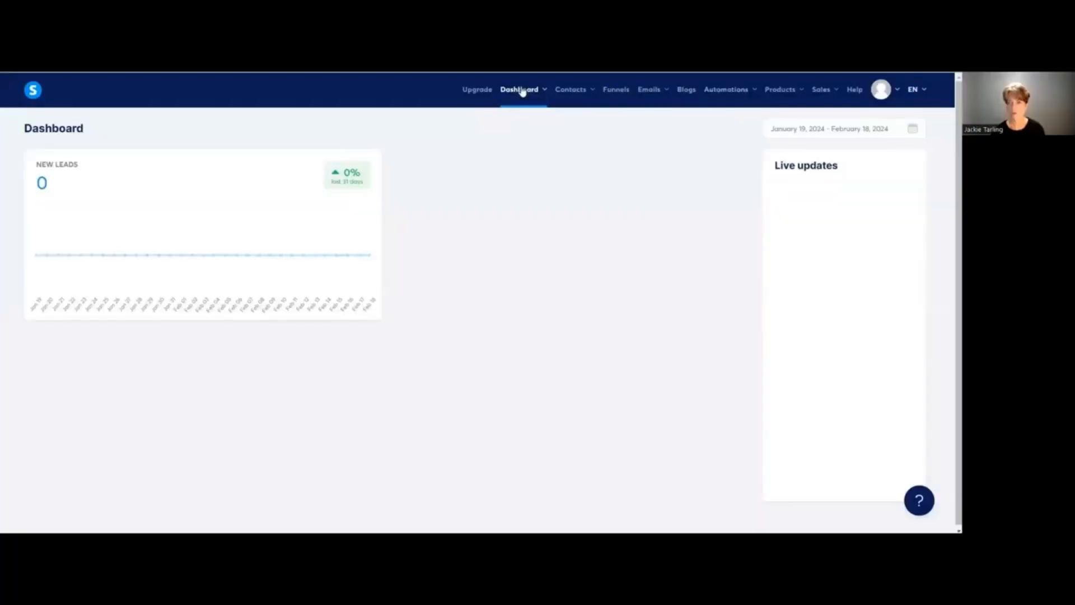
Go to the Gentle Pilates for Beginners course, expand the Welcome module, and open the "Gentle Pilates for abs" lecture for editing
mouse_move(785, 95)
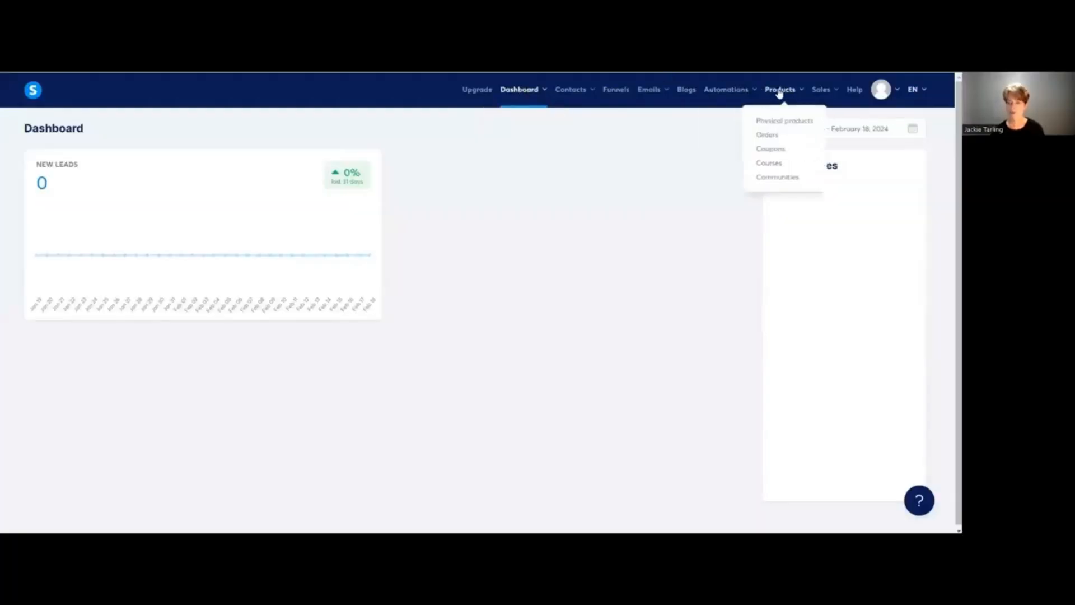
click(781, 163)
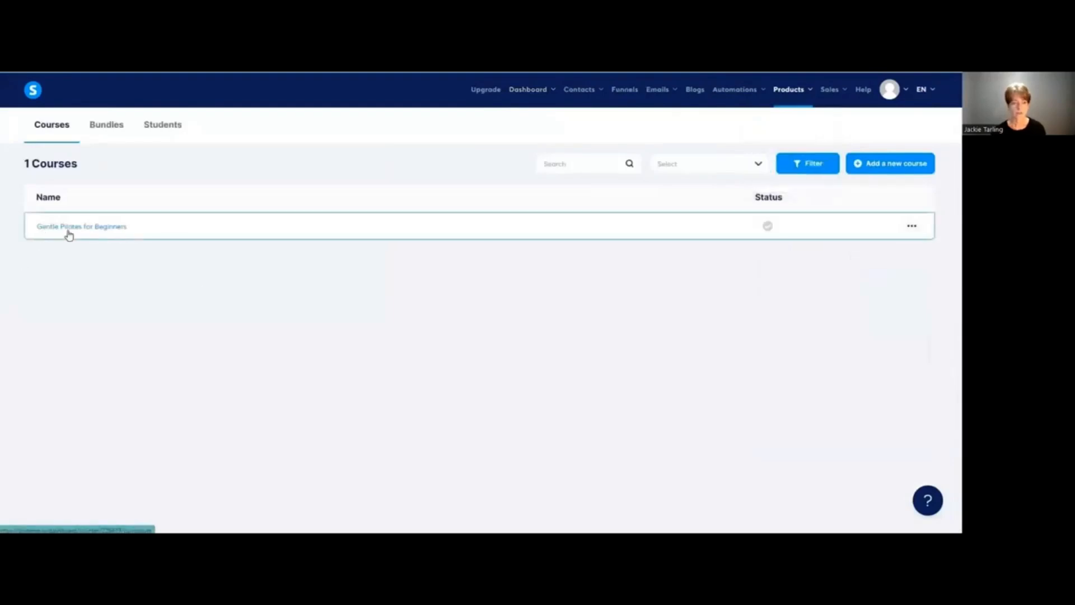
click(106, 227)
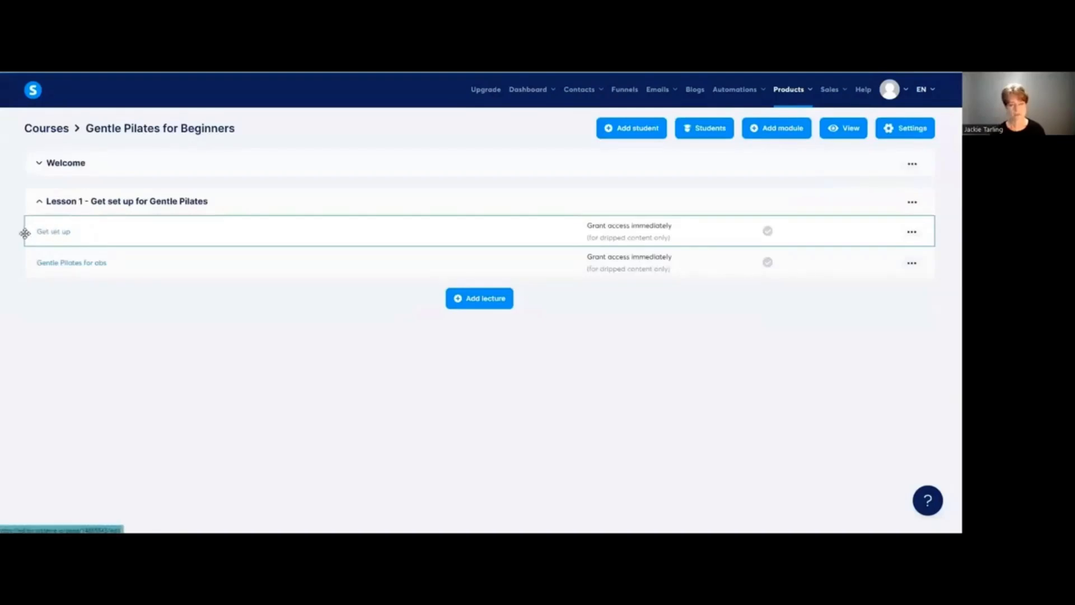
click(39, 163)
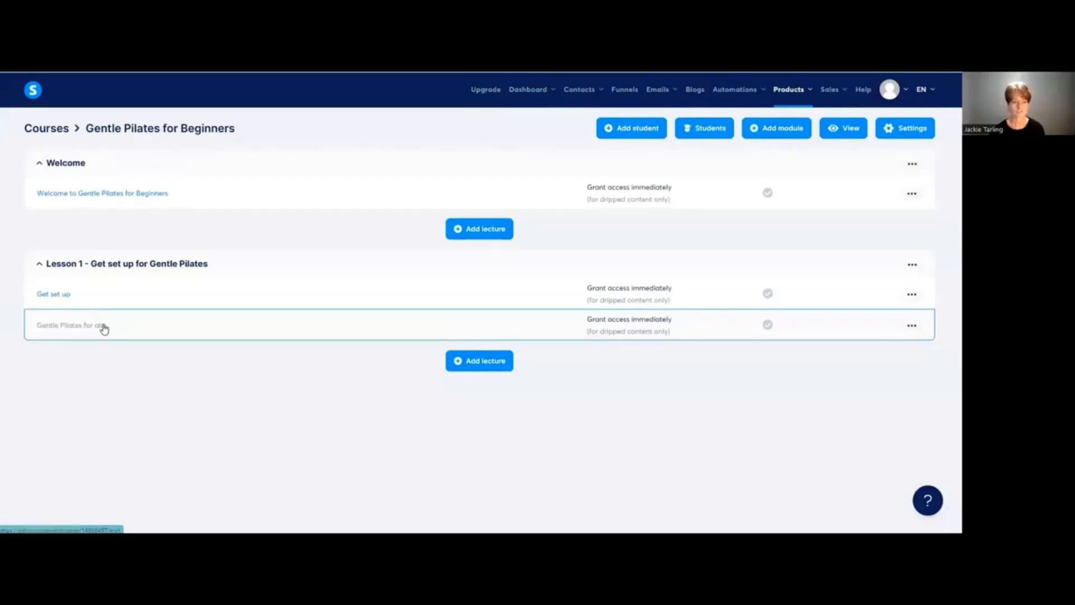
click(105, 328)
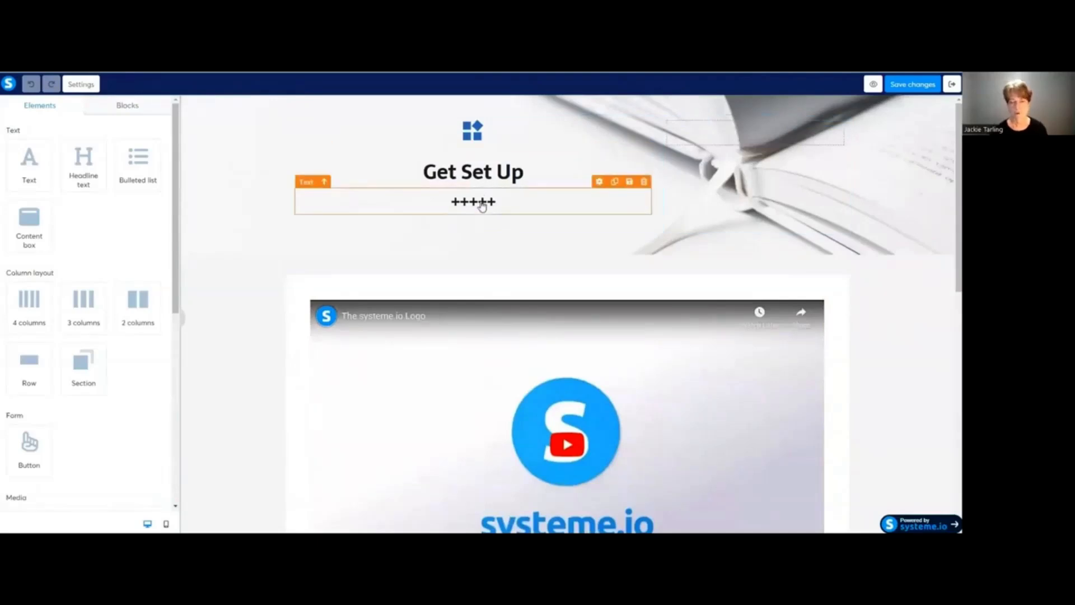
Replace the "Get Set Up" heading in the page header with "Gentle Pilates for your abs"
click(526, 175)
drag(524, 173, 421, 172)
text(Gentle Pilates for your)
text(abs)
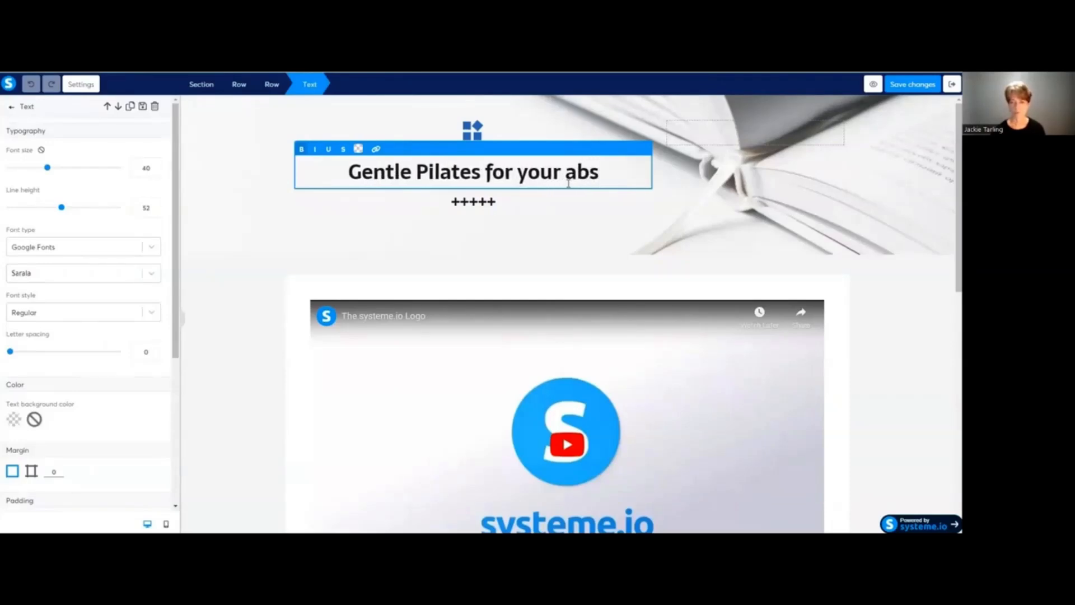
Clear the "+++++" text below the heading and set its Google font to Montserrat with the Bold 700 Italic style
click(501, 203)
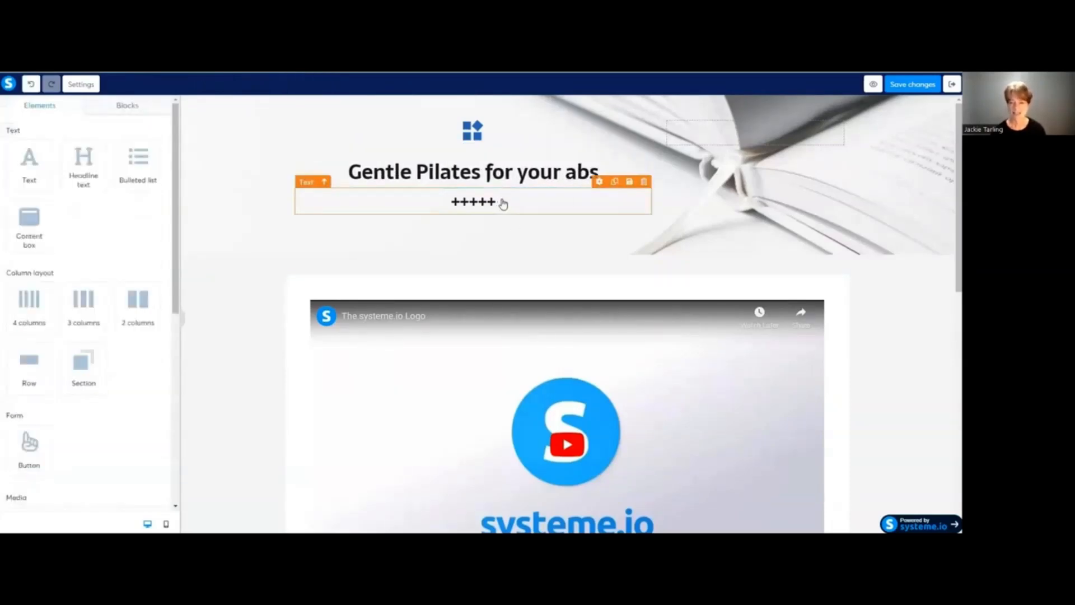
click(502, 203)
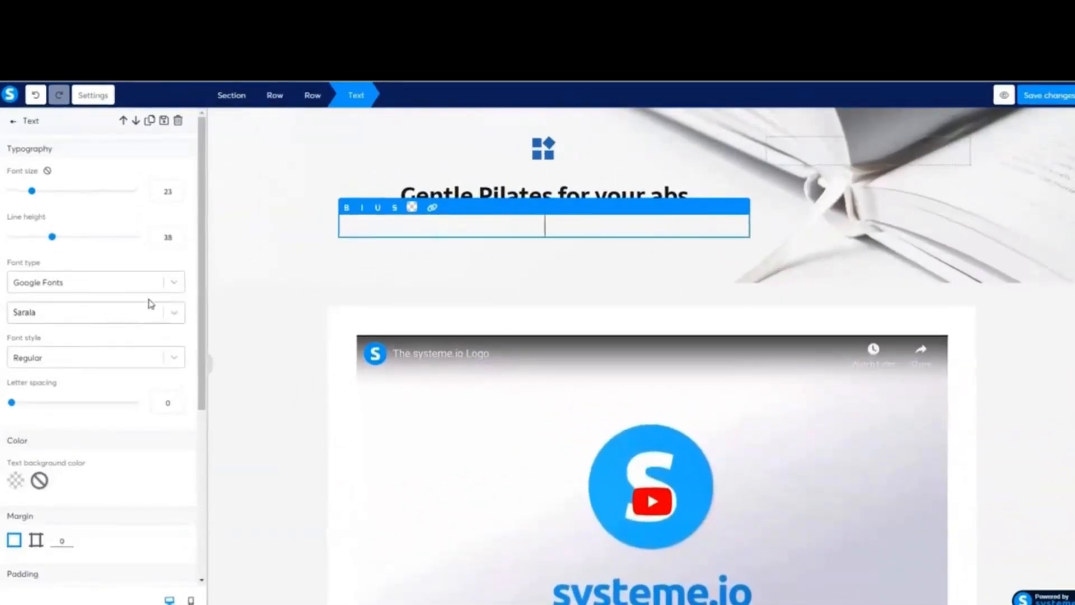
click(178, 283)
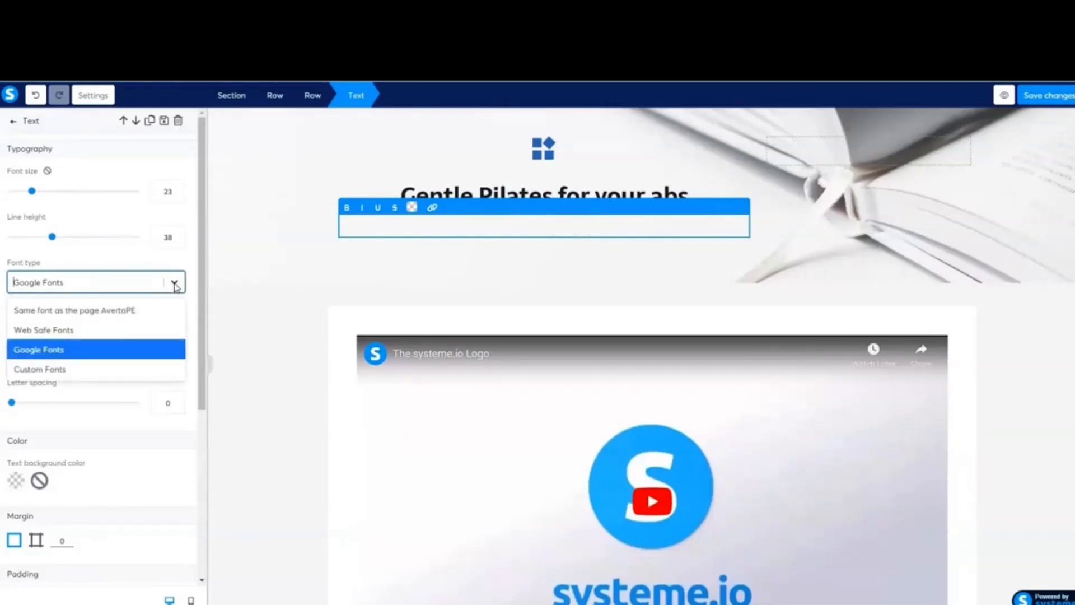
click(174, 284)
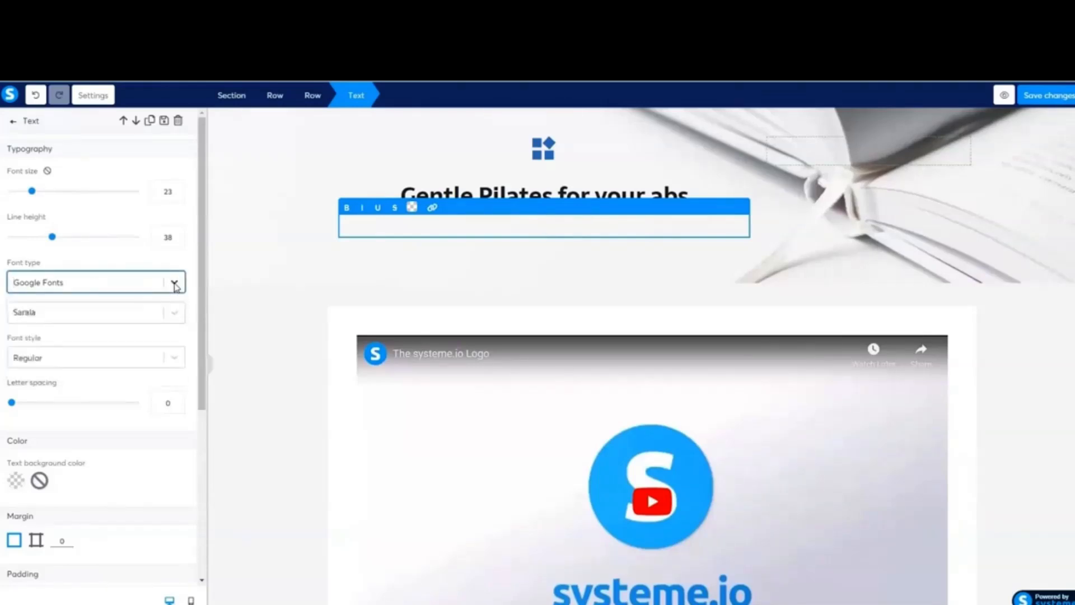
click(175, 314)
click(47, 374)
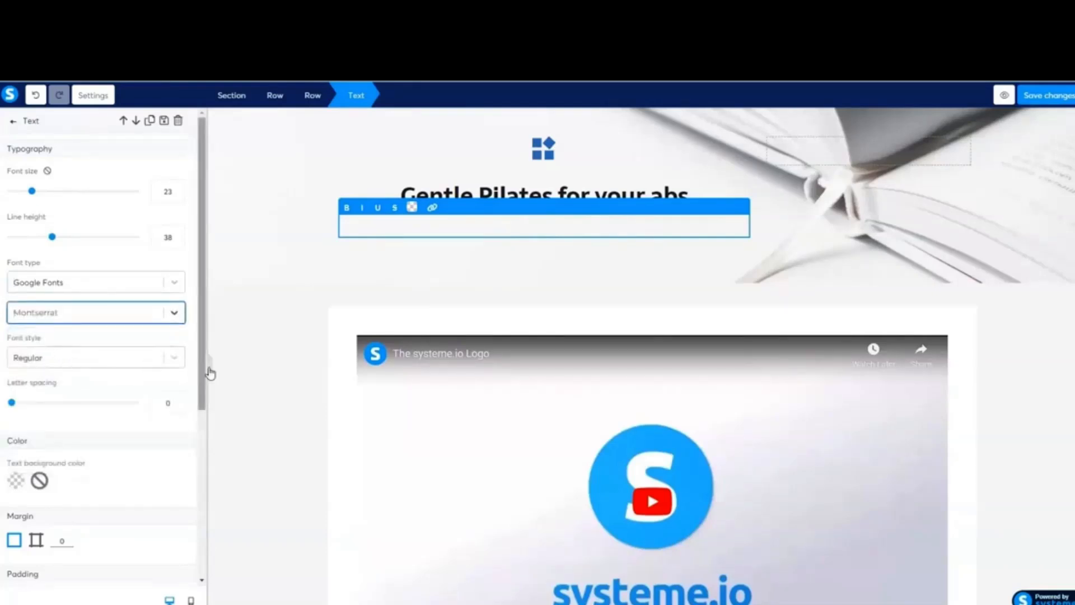
click(174, 360)
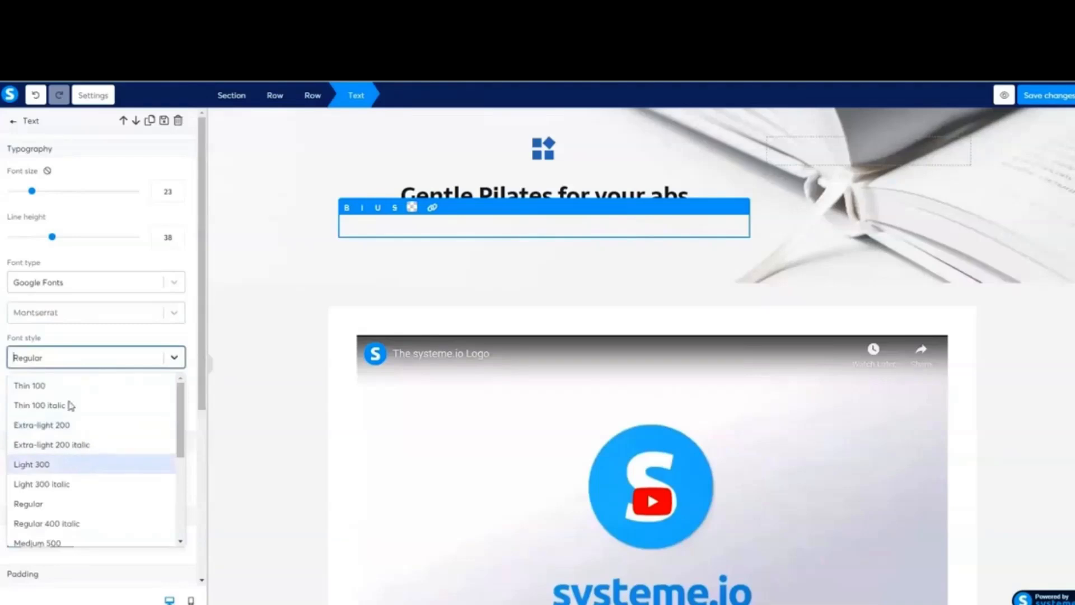
scroll(79, 448, down, 3)
scroll(76, 398, up, 2)
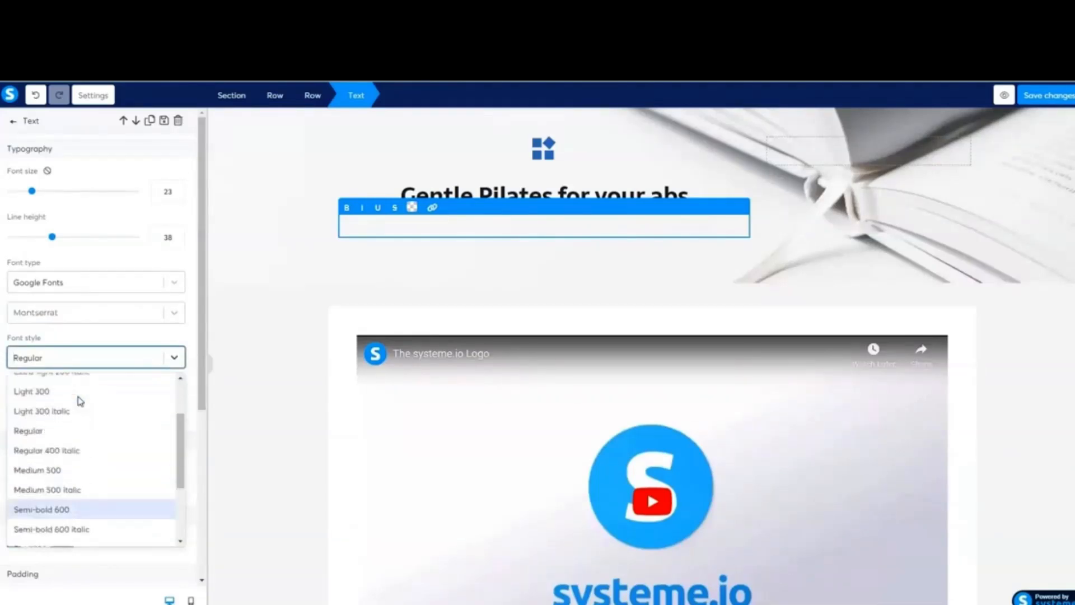
scroll(82, 451, down, 3)
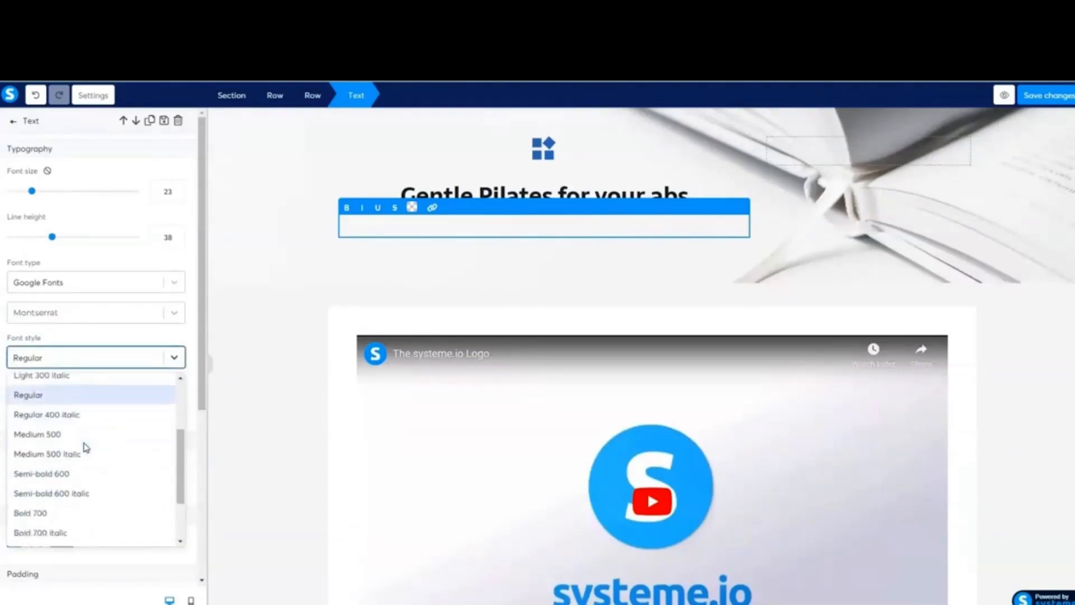
click(77, 458)
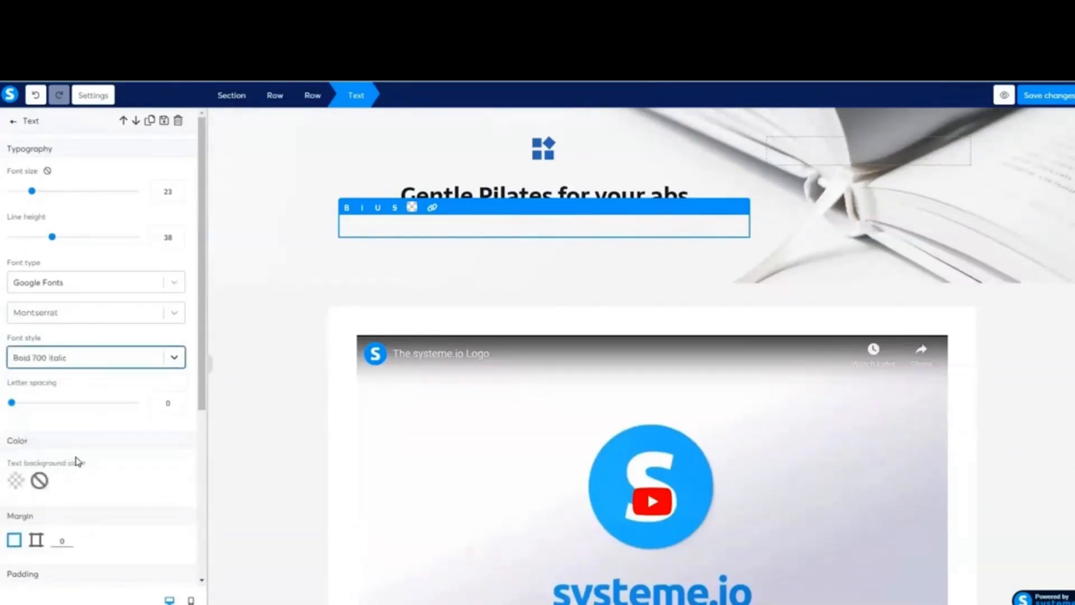
Enter "This video will demonstrate how............" as the subtitle below the "Gentle Pilates for your abs" heading
click(520, 227)
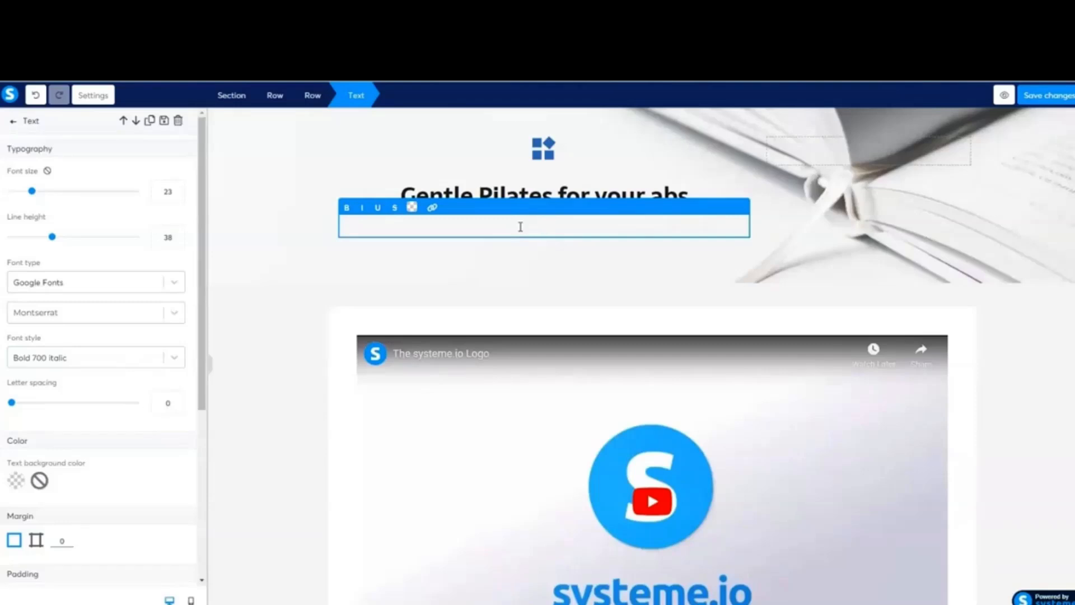
text(This video will demo)
text(ns)
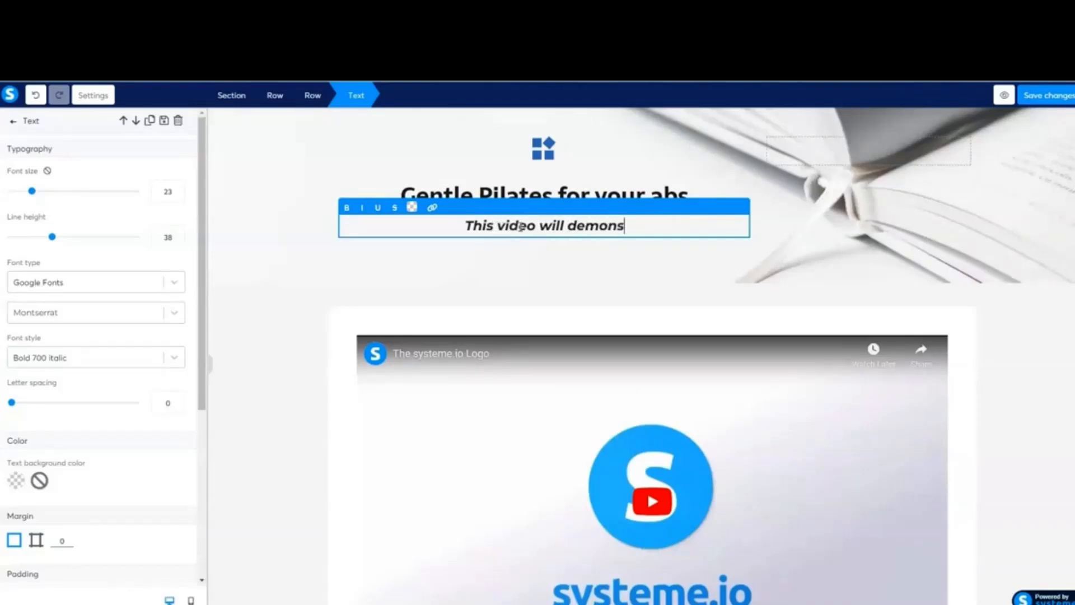
text(trate how)
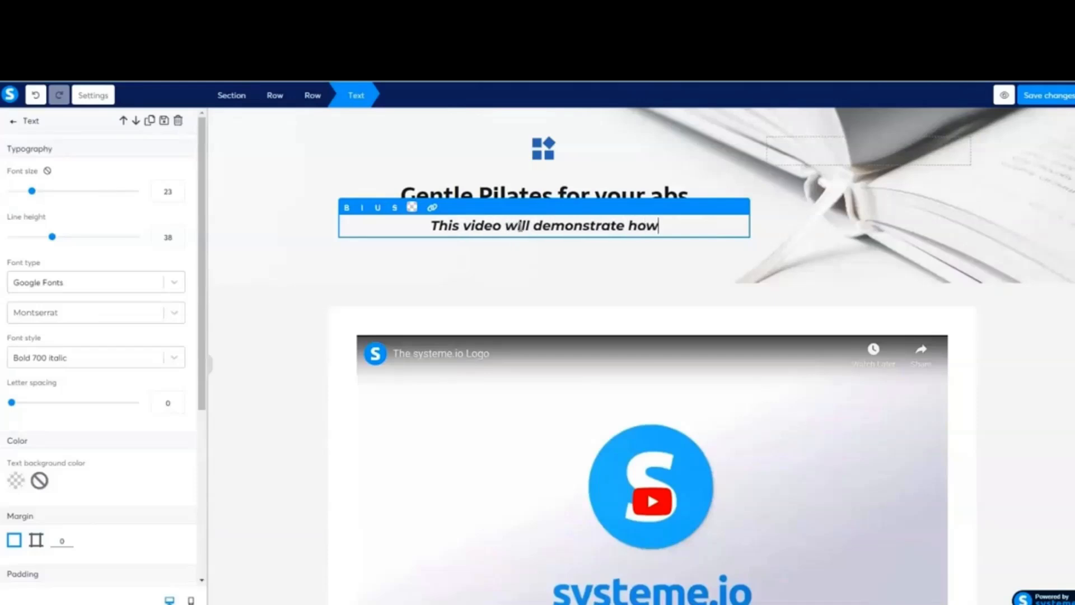
text(...................)
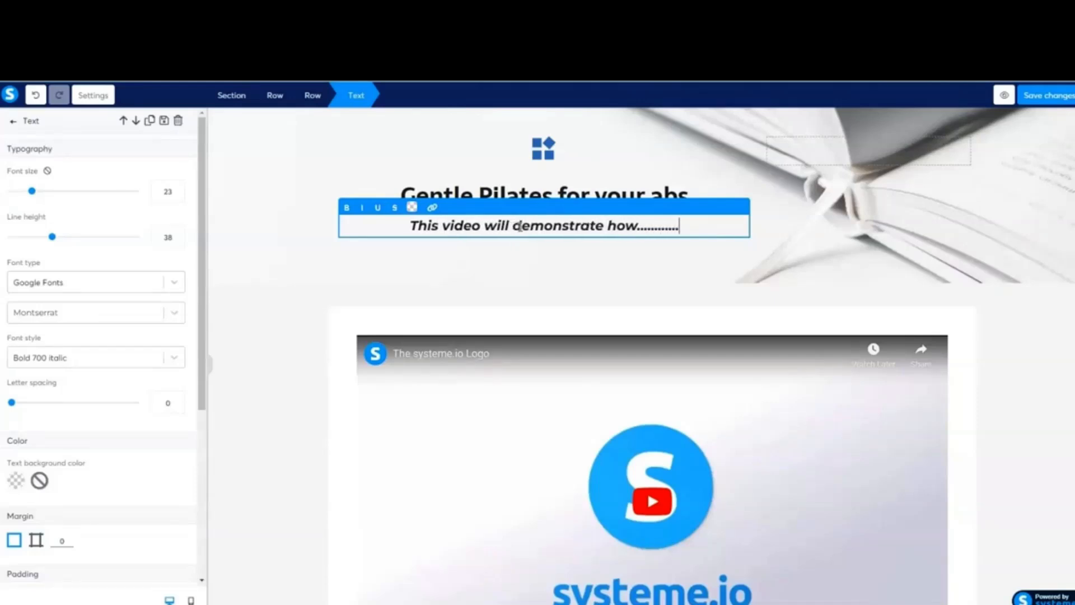
click(560, 273)
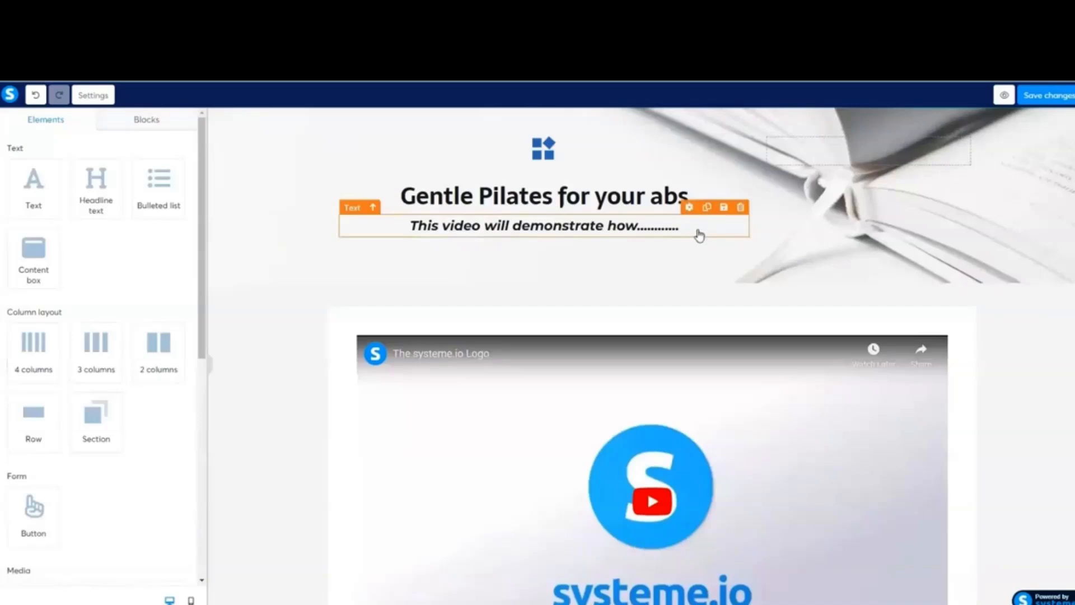
Change the subtitle's text color to the default magenta-purple BD10E0
click(481, 234)
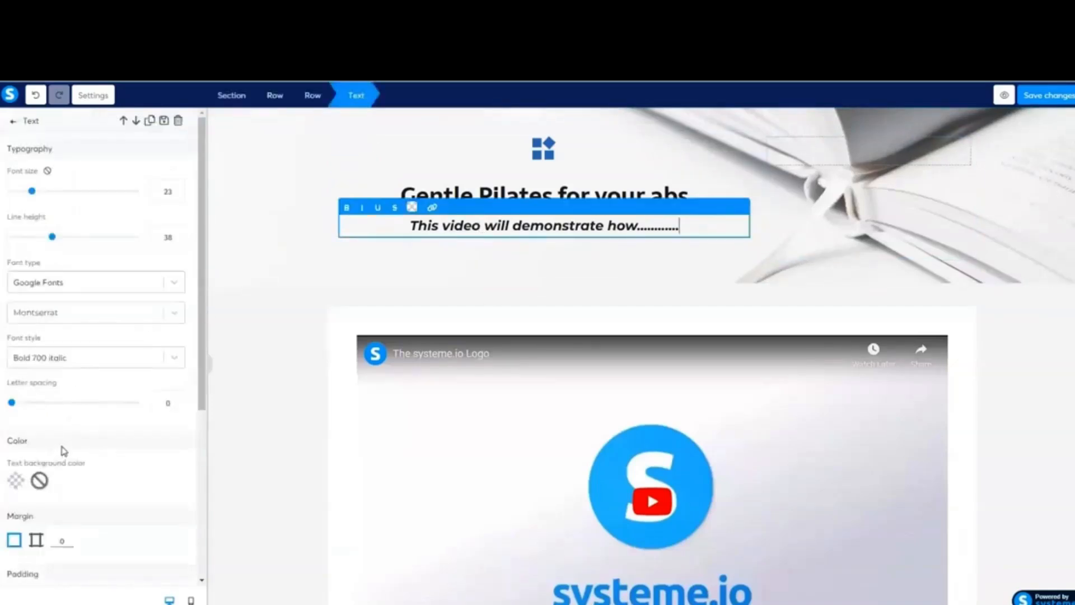
scroll(63, 450, down, 2)
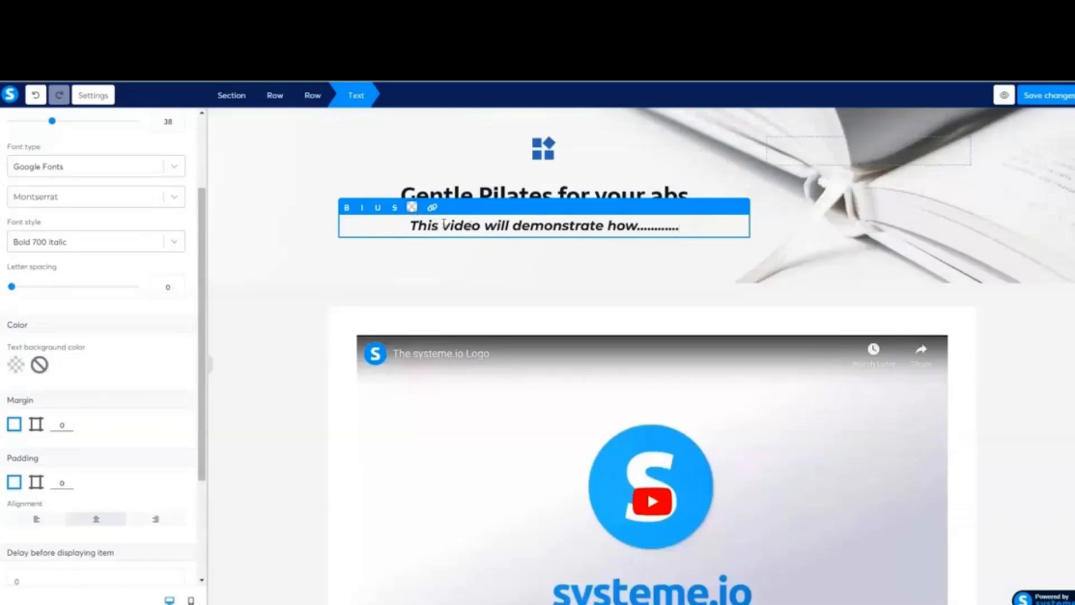
click(412, 207)
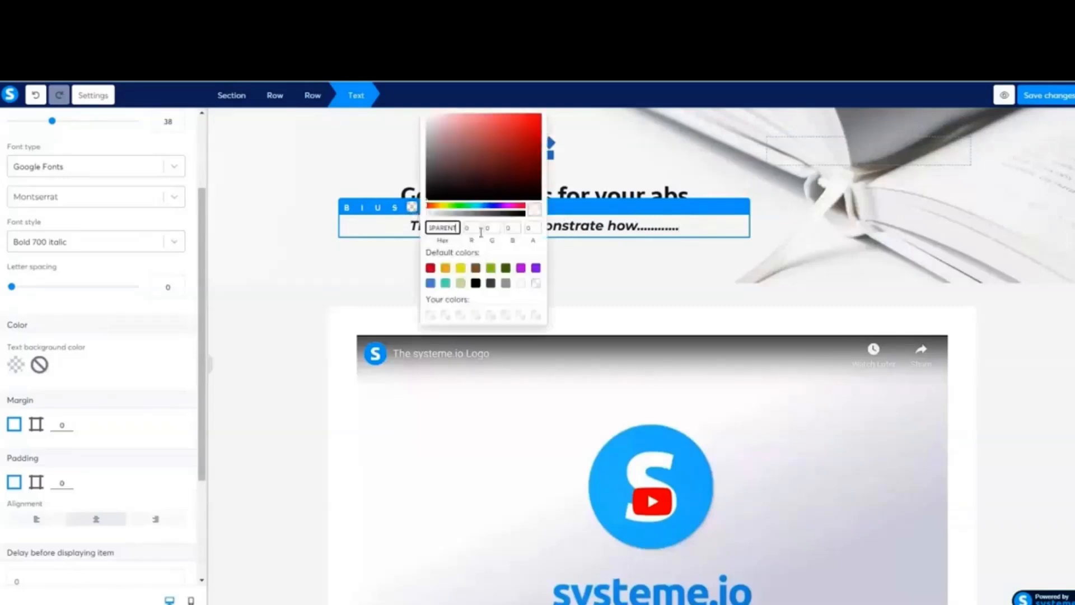
click(521, 268)
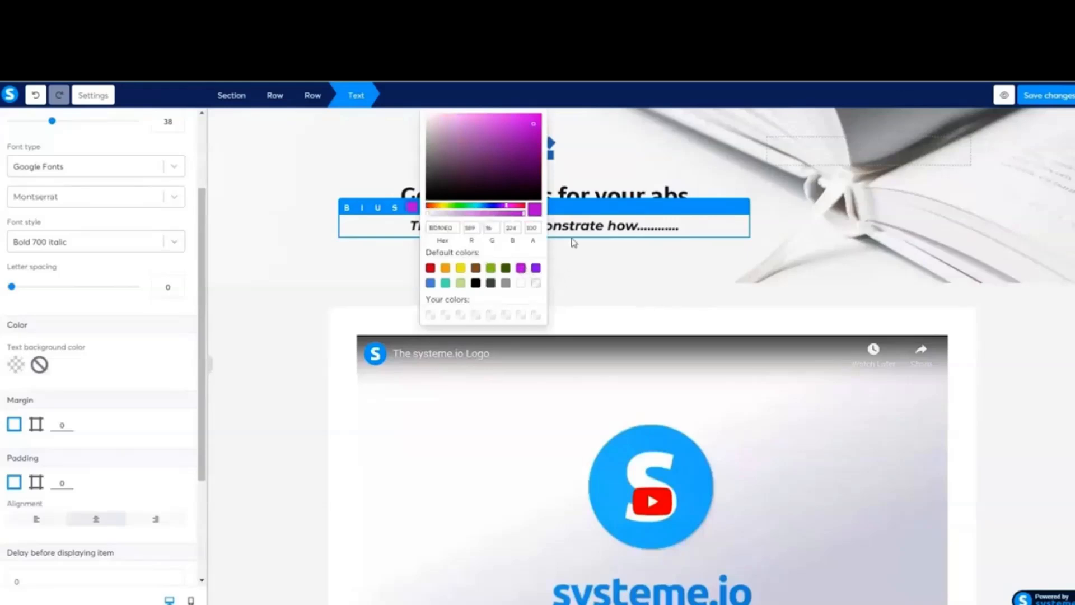
click(572, 226)
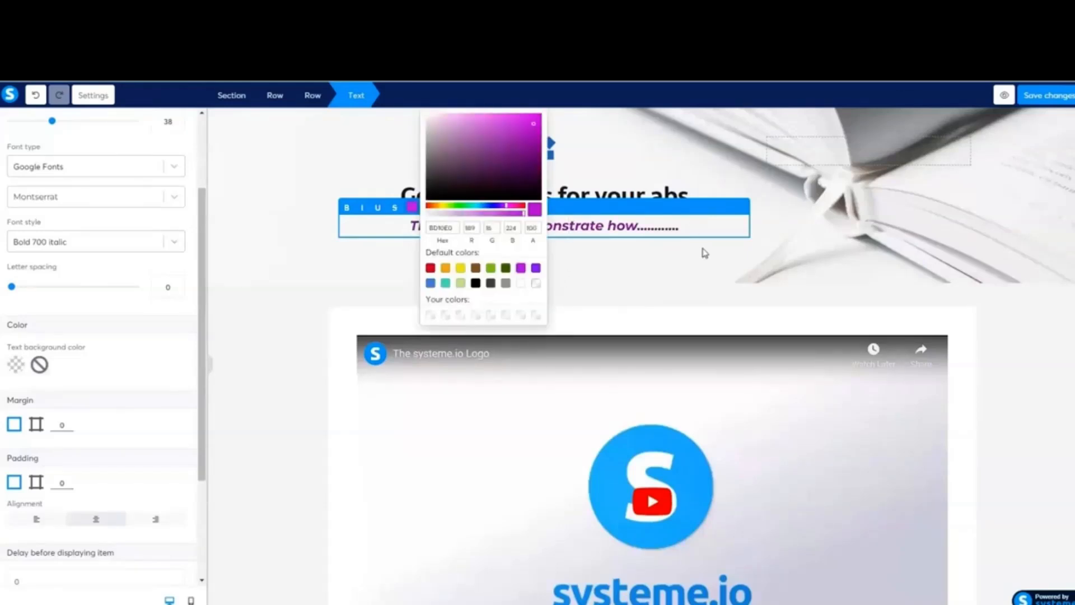
click(693, 226)
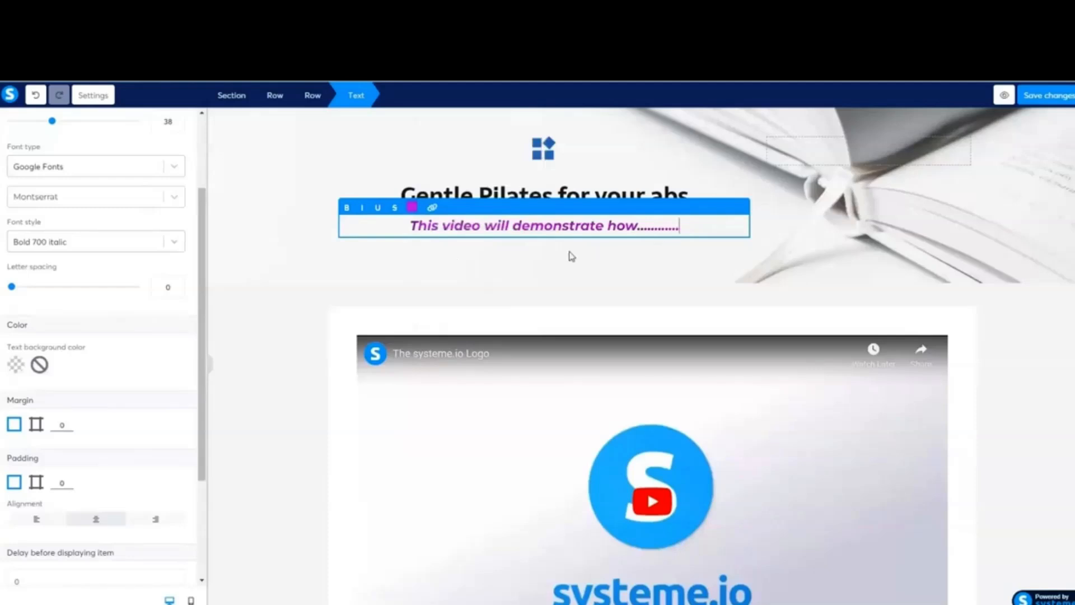
click(496, 279)
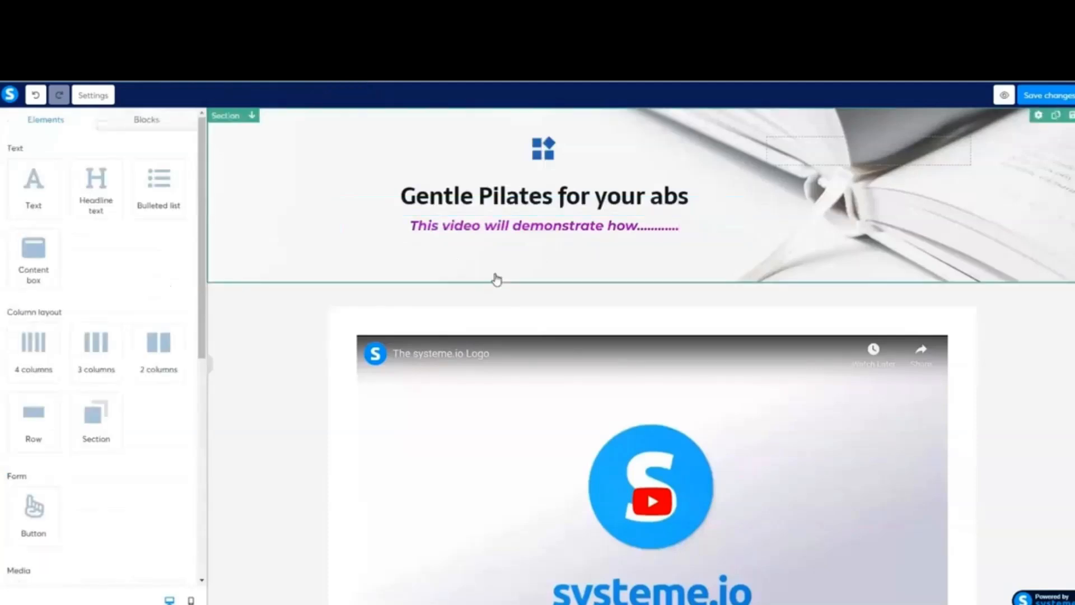
Increase the subtitle's line height to give it more space below the heading
click(456, 233)
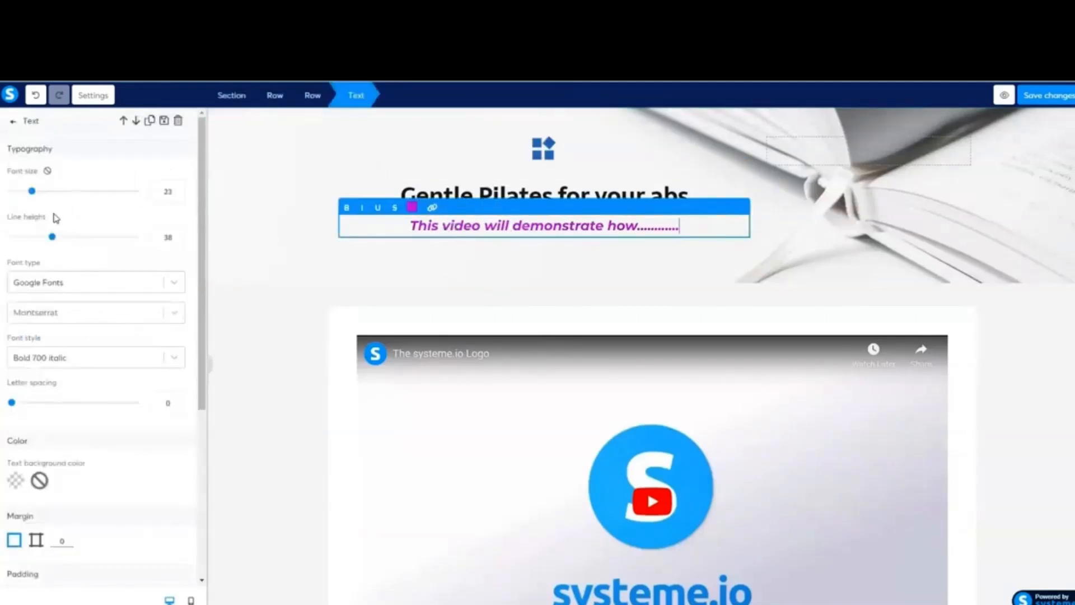
drag(50, 237, 71, 240)
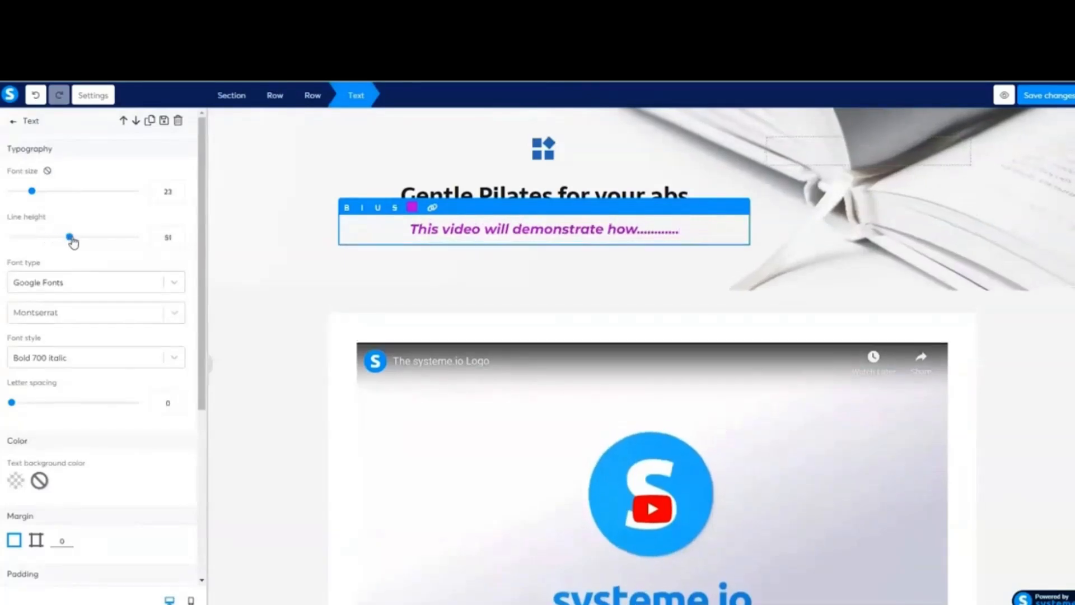
click(347, 305)
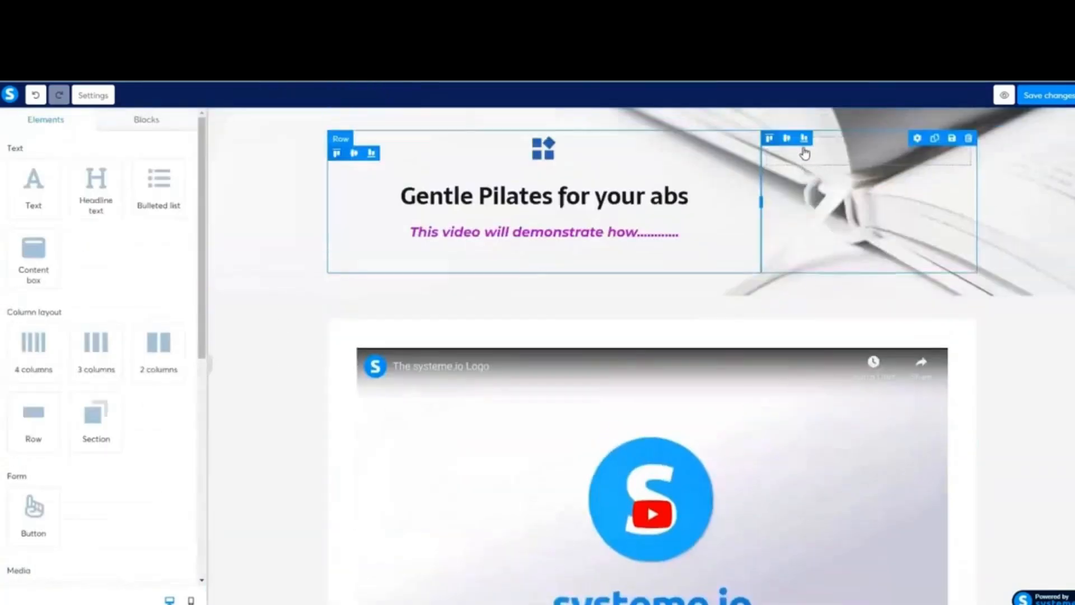
Replace the small icon above the heading by uploading the tech savvy logo PNG from the computer
click(556, 148)
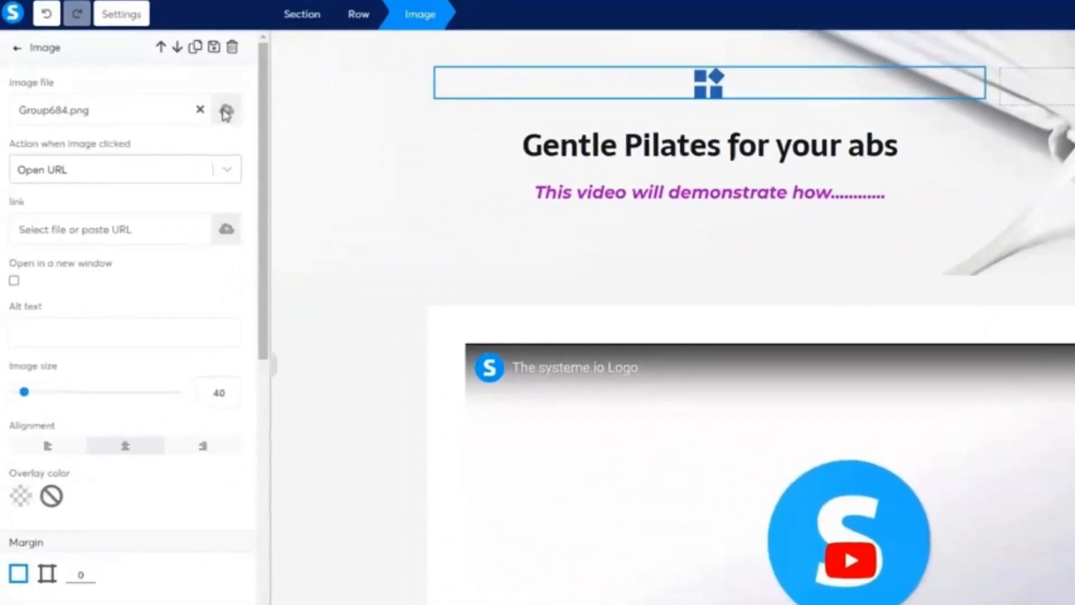
click(225, 112)
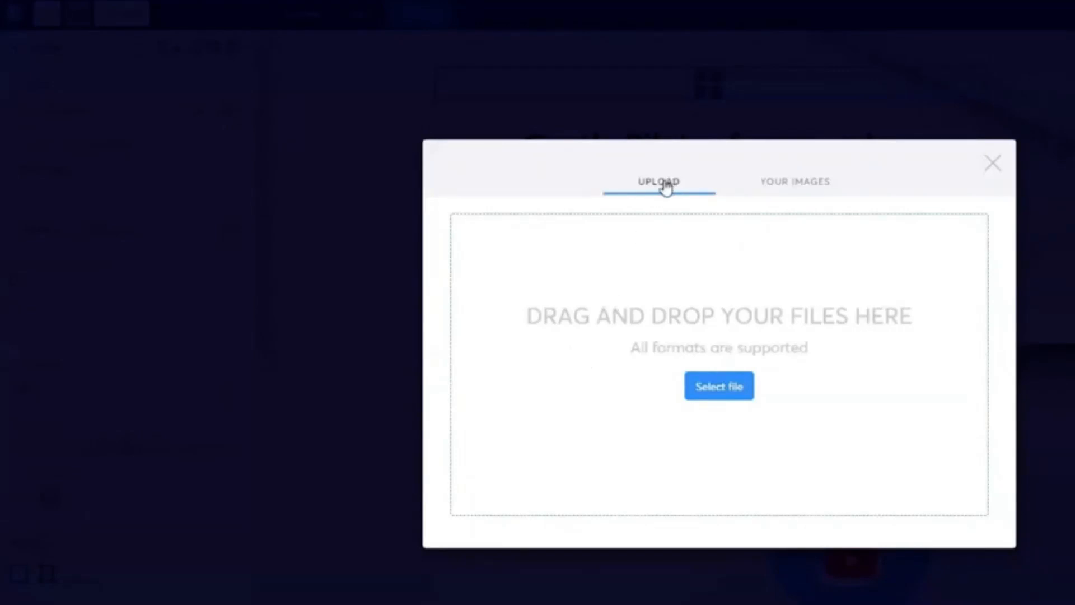
click(720, 386)
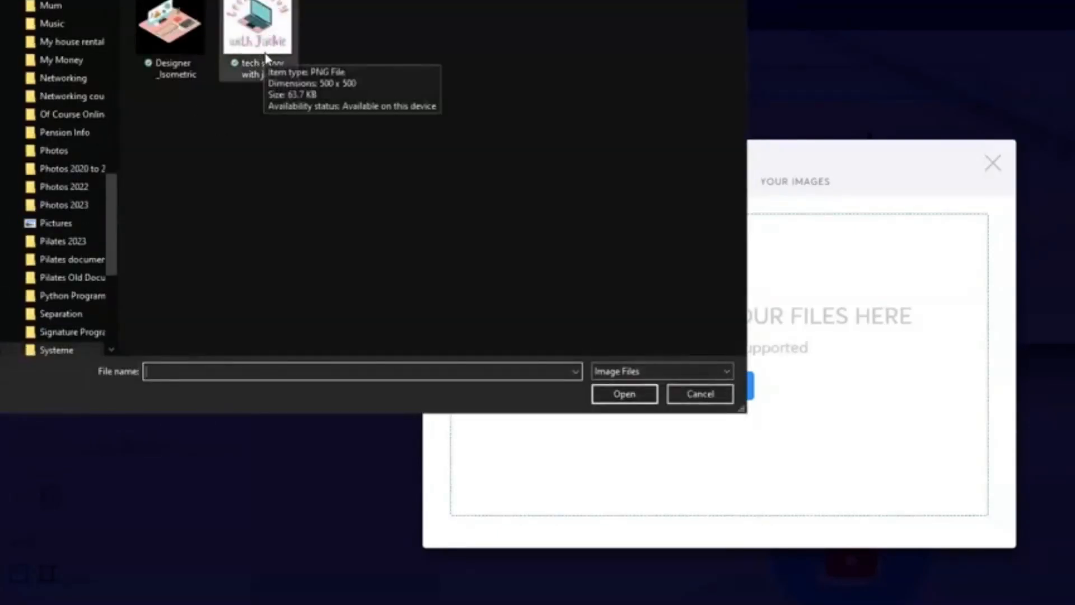
click(272, 31)
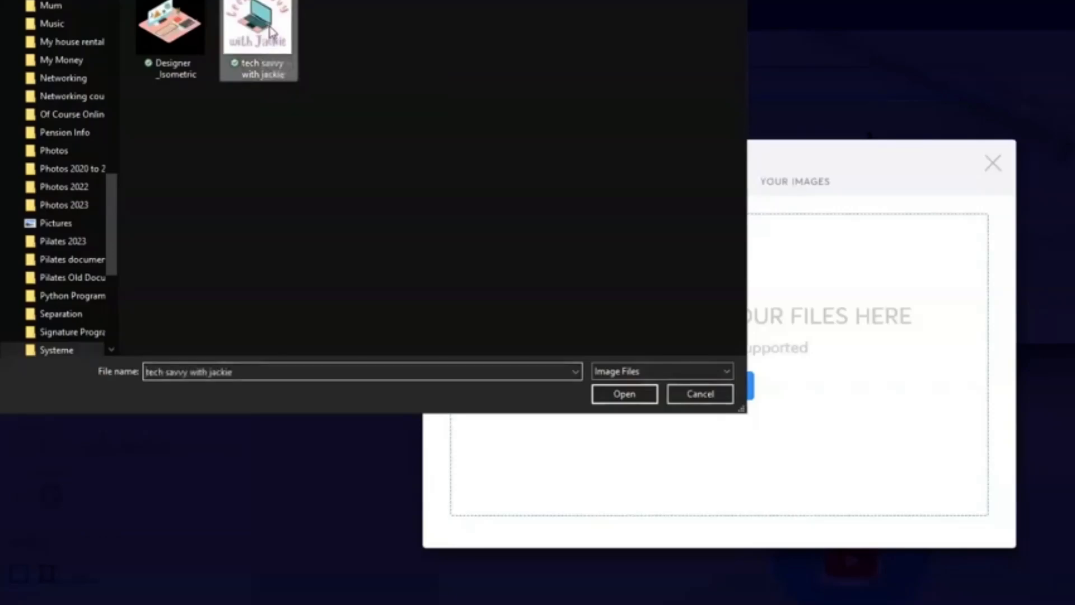
click(617, 396)
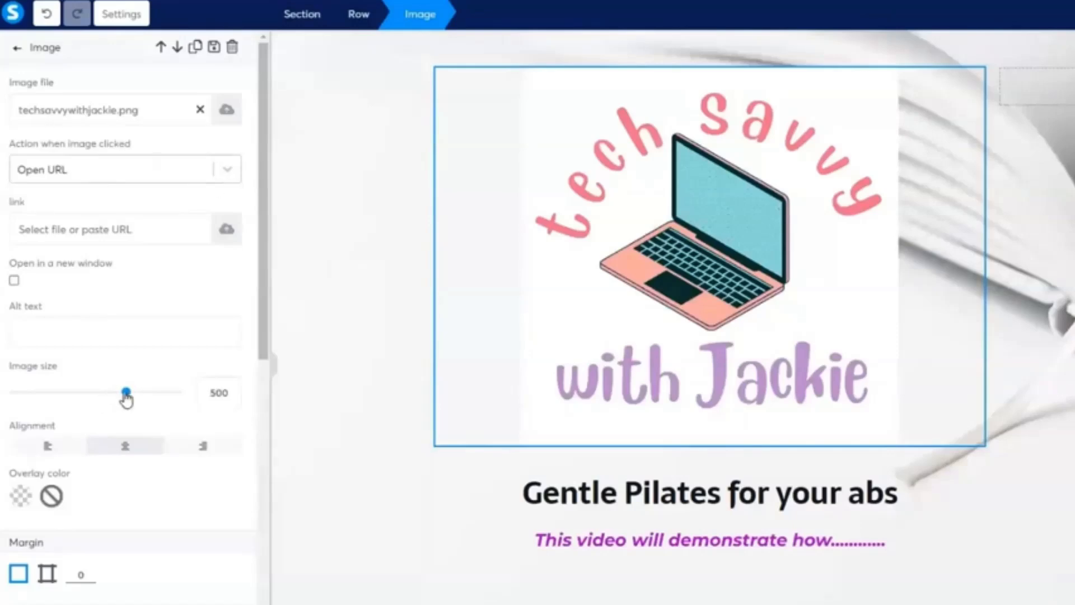
Reduce the header logo's image size to 173
drag(122, 395, 54, 392)
click(737, 354)
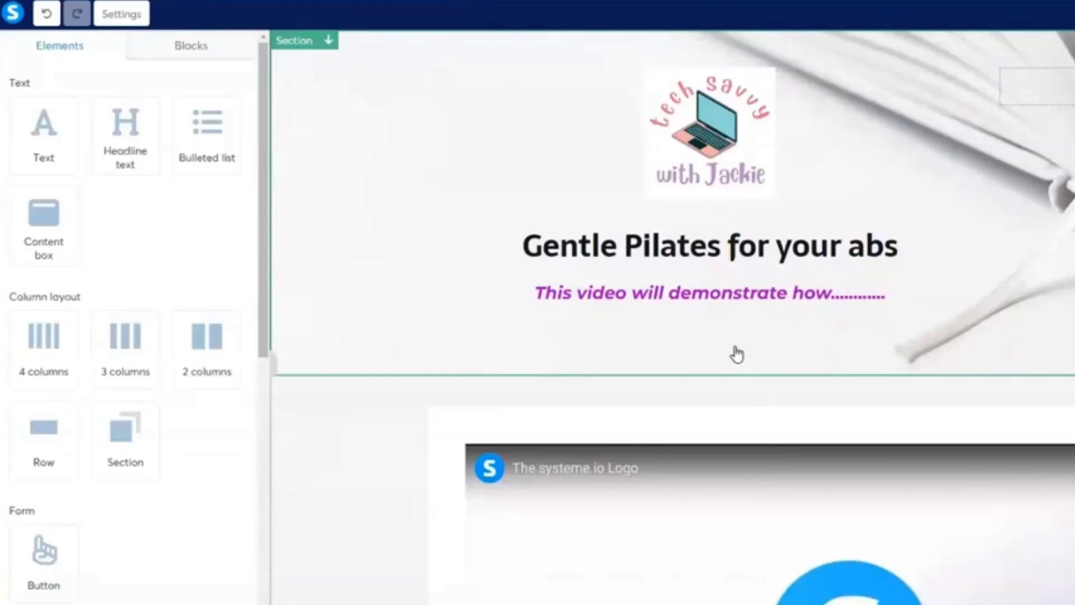
click(733, 135)
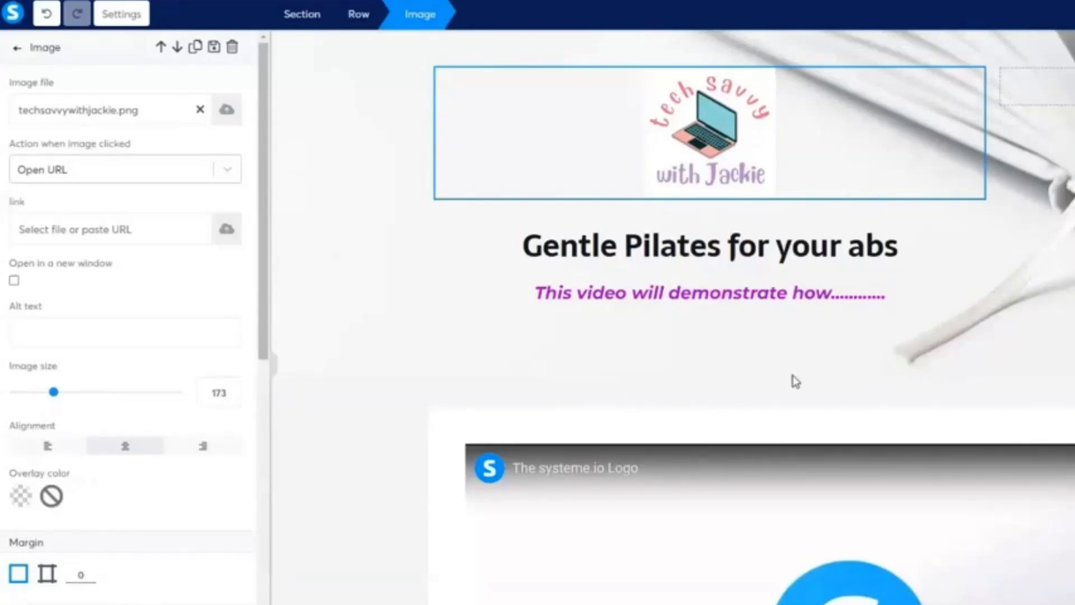
click(668, 376)
Select the first lecture video and copy the link of "Pilates - quick 4 minute routine for your glutes" from YouTube Studio
scroll(672, 390, down, 5)
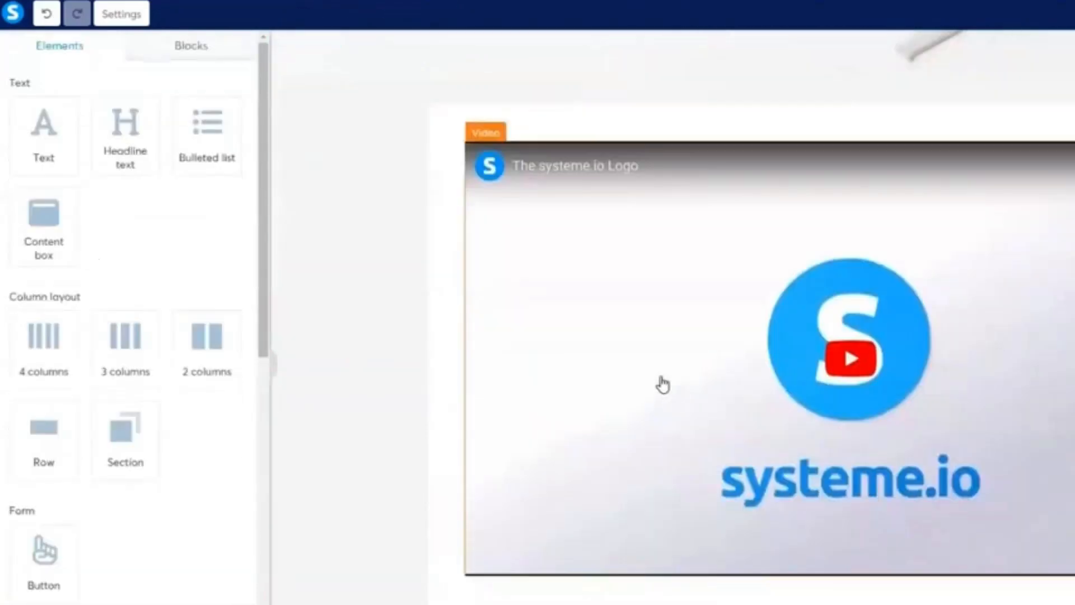
click(699, 356)
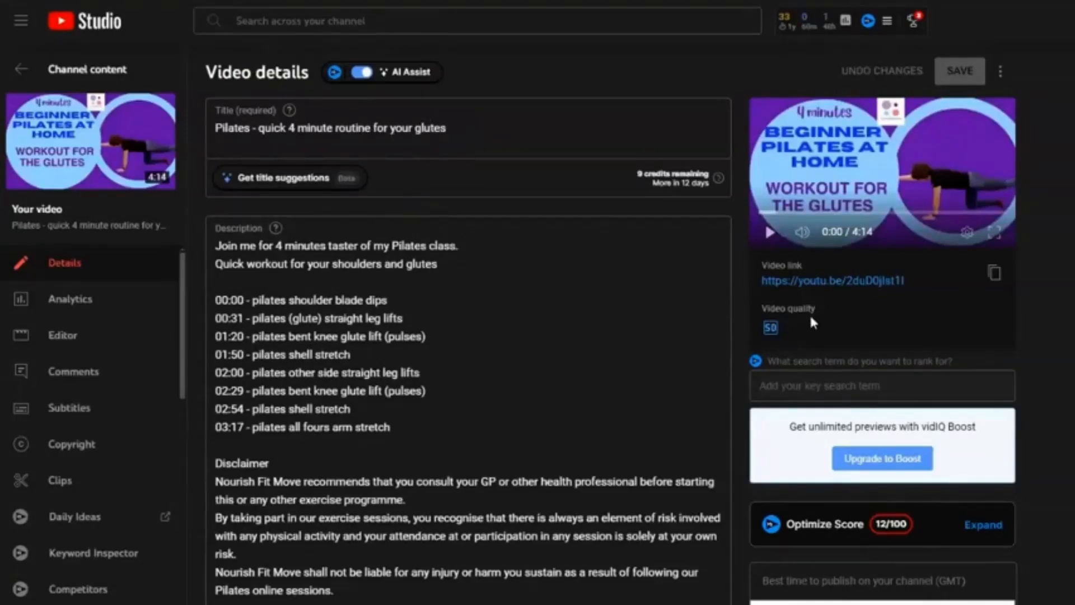
mouse_move(770, 334)
click(994, 274)
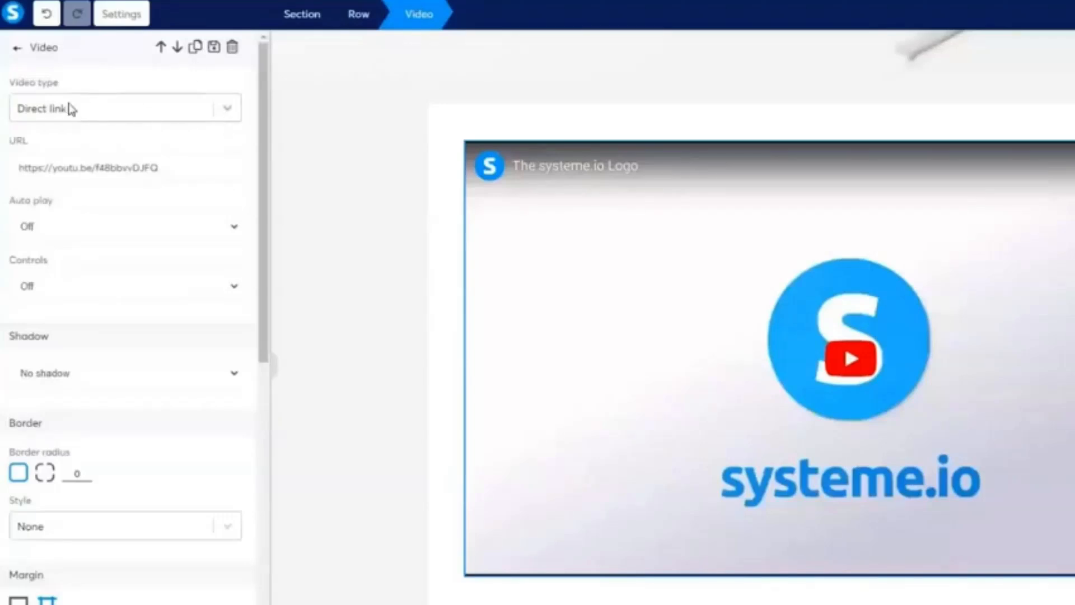
Replace the first video's direct link URL with the copied YouTube link and save the page changes
triple_click(185, 168)
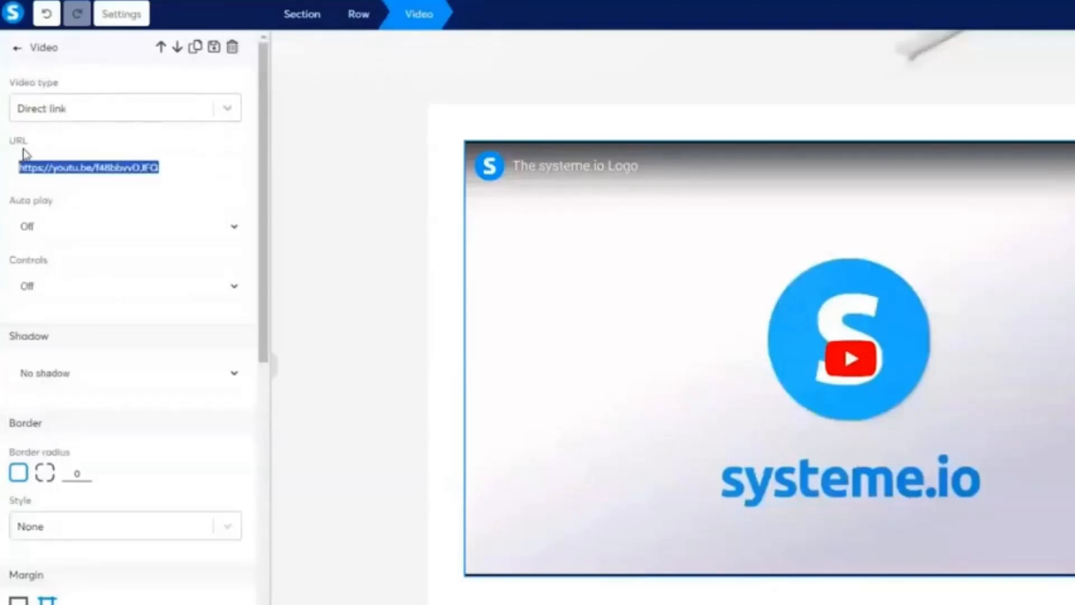
key(BackSpace)
right_click(37, 166)
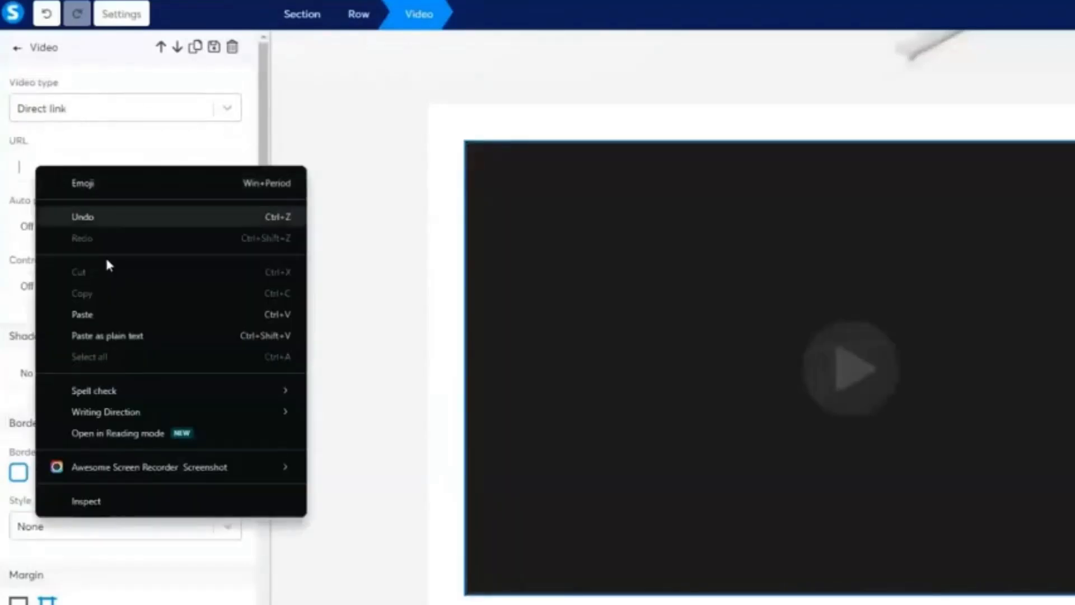
click(87, 319)
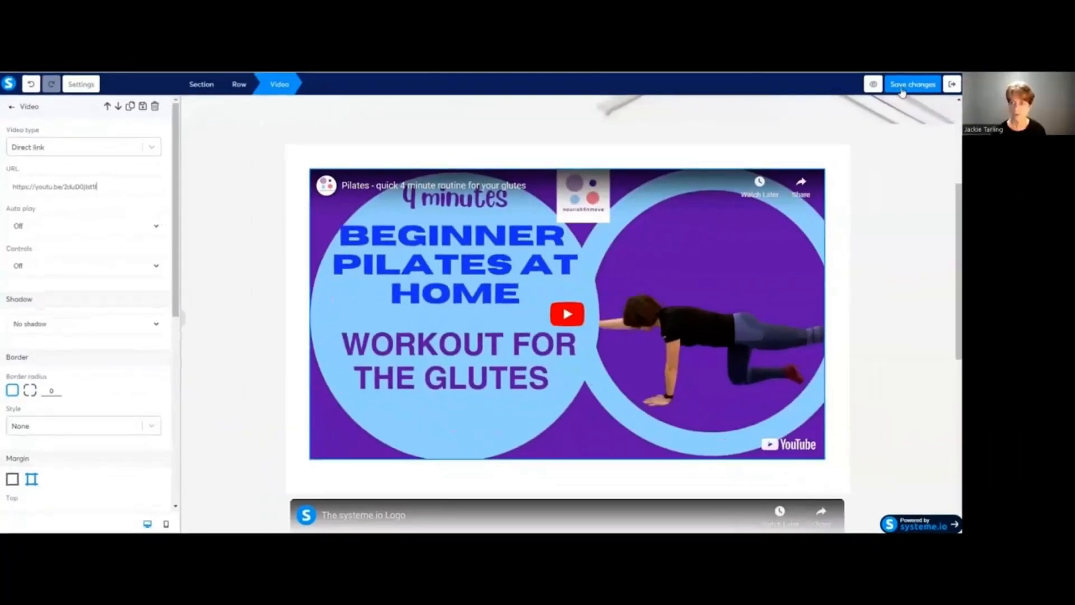
click(902, 90)
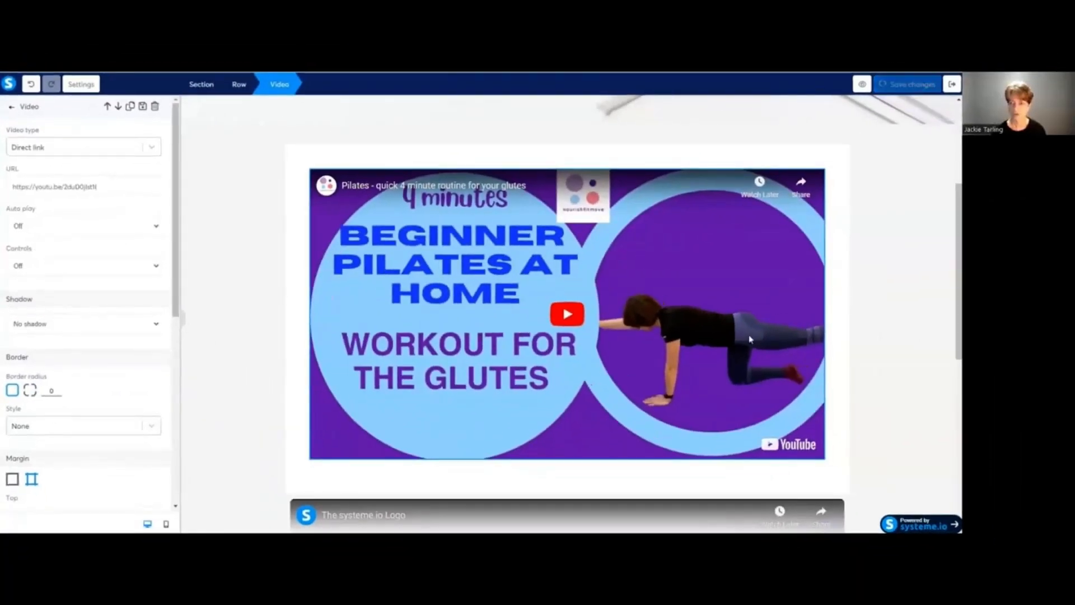
click(480, 138)
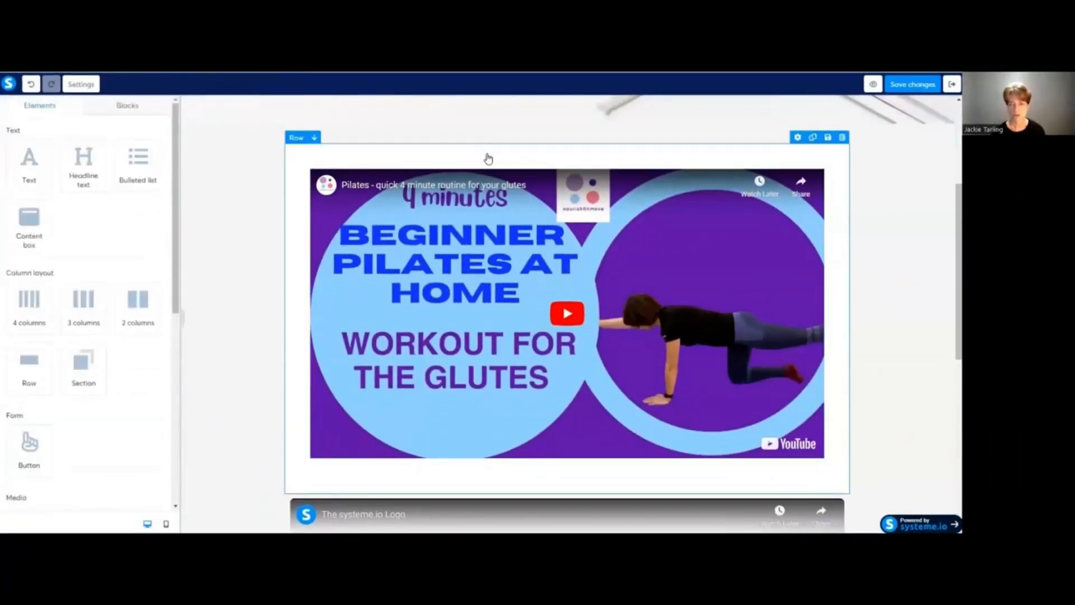
Delete the second systeme.io logo video and the empty carousel beneath it
scroll(481, 140, down, 5)
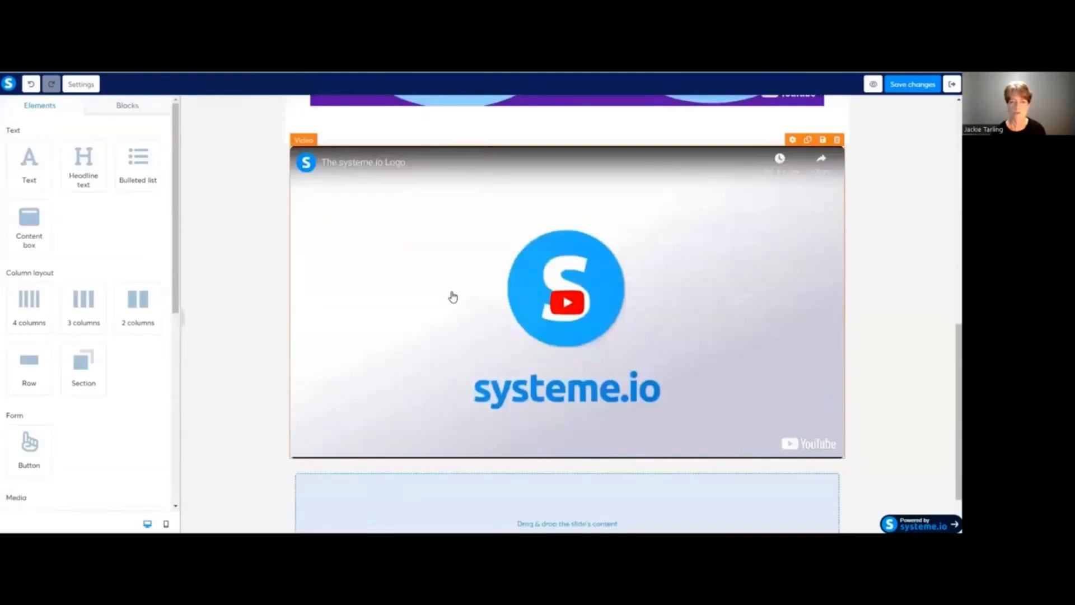
click(836, 140)
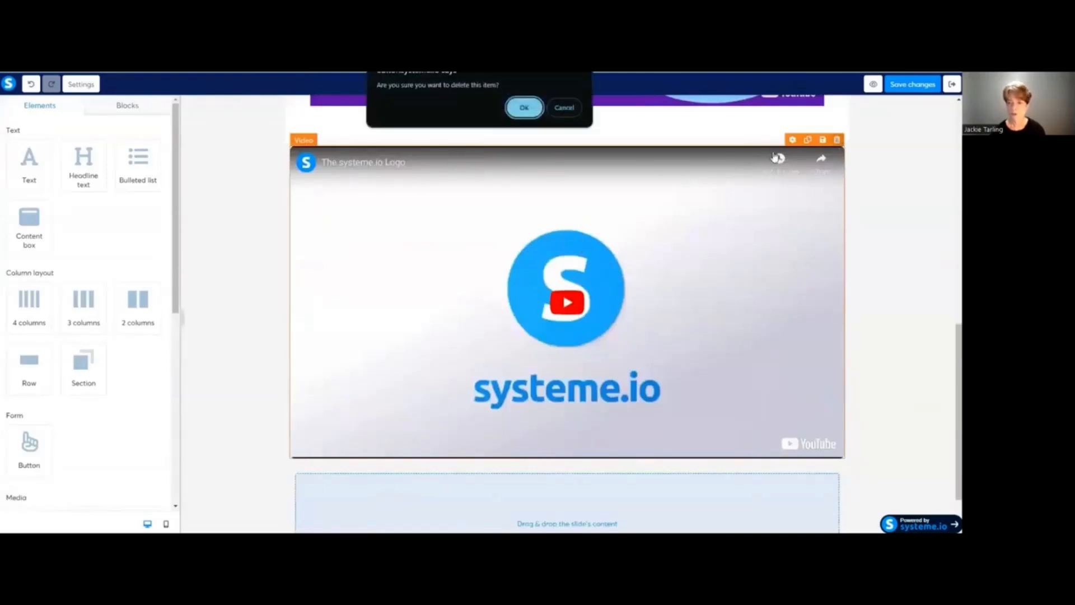
click(524, 108)
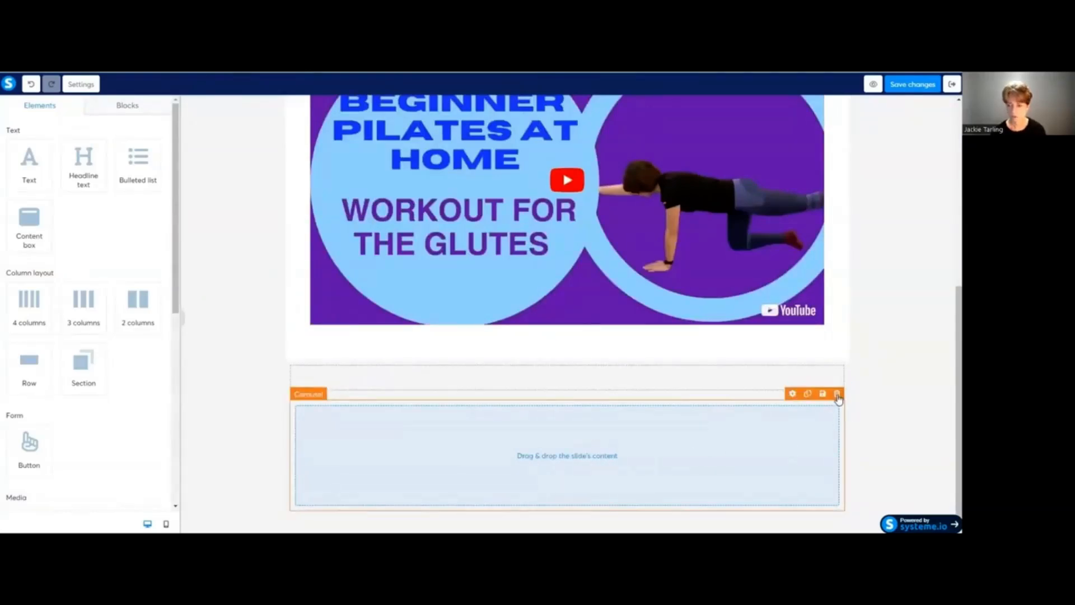
click(837, 393)
click(518, 106)
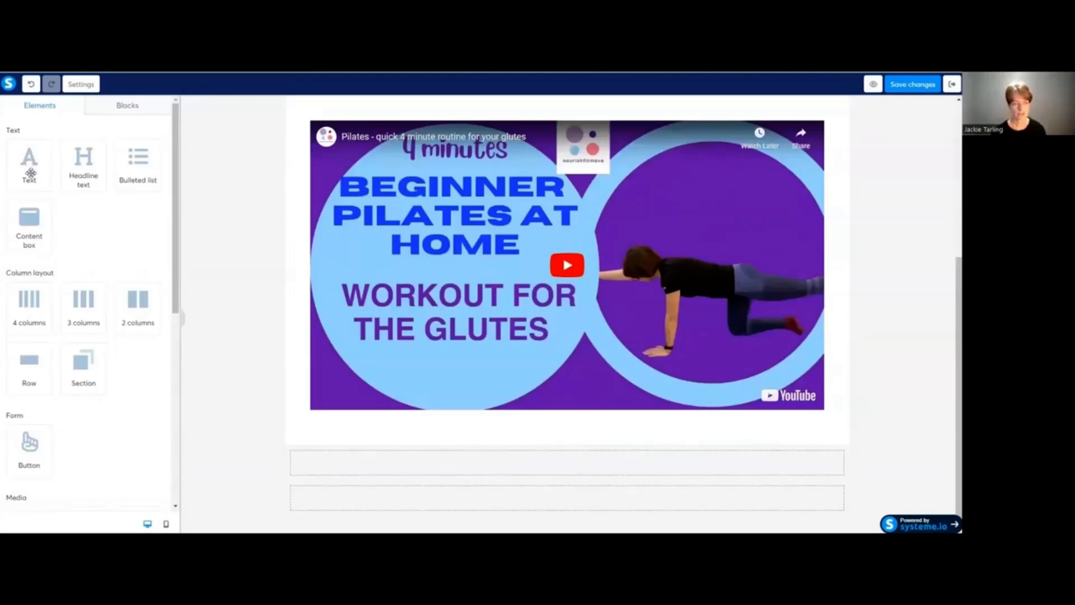
Add a text element beneath the glutes video reading "Click the link here for the transcript of this video"
drag(27, 158, 371, 463)
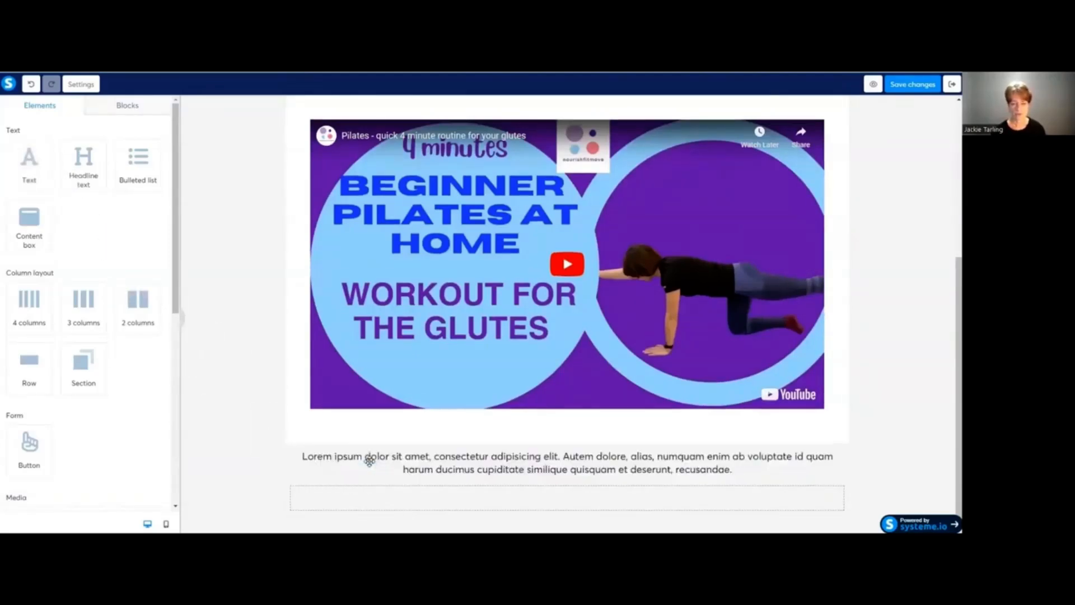
click(304, 457)
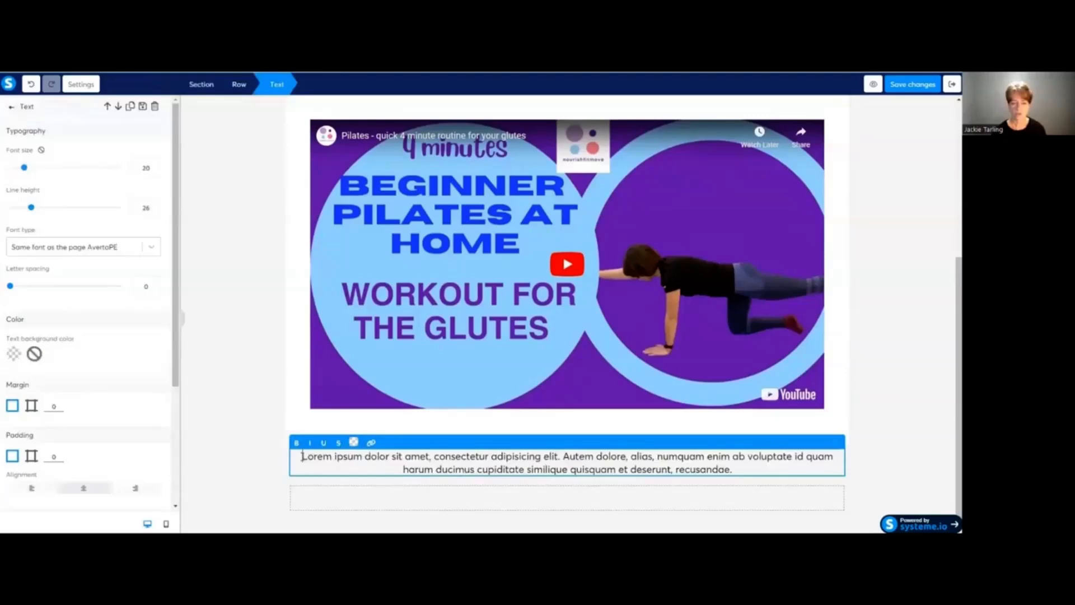
drag(301, 457, 729, 482)
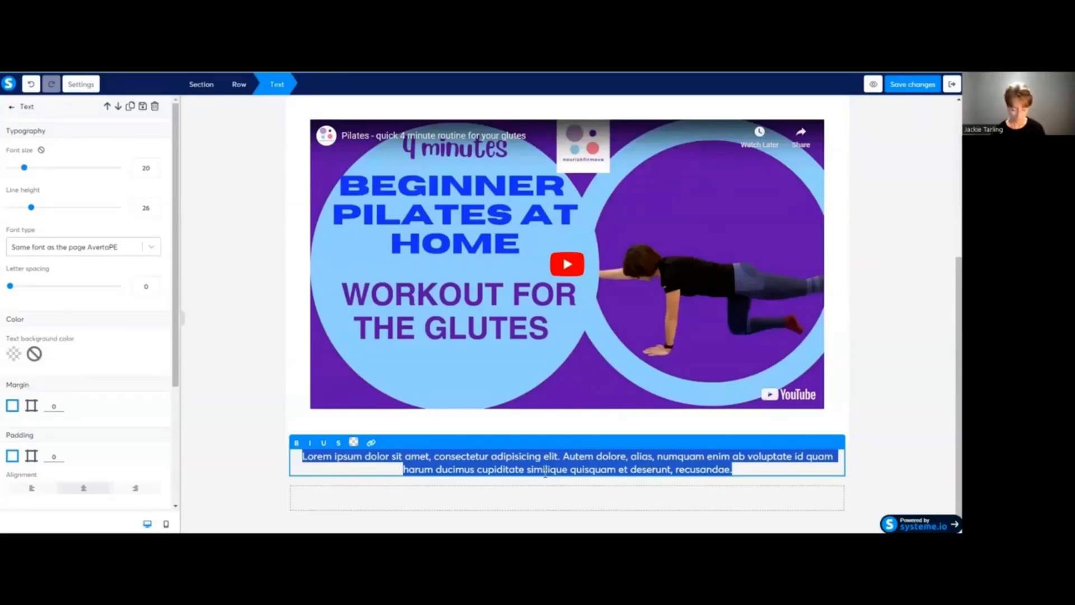
key(BackSpace)
text(Click the link here for )
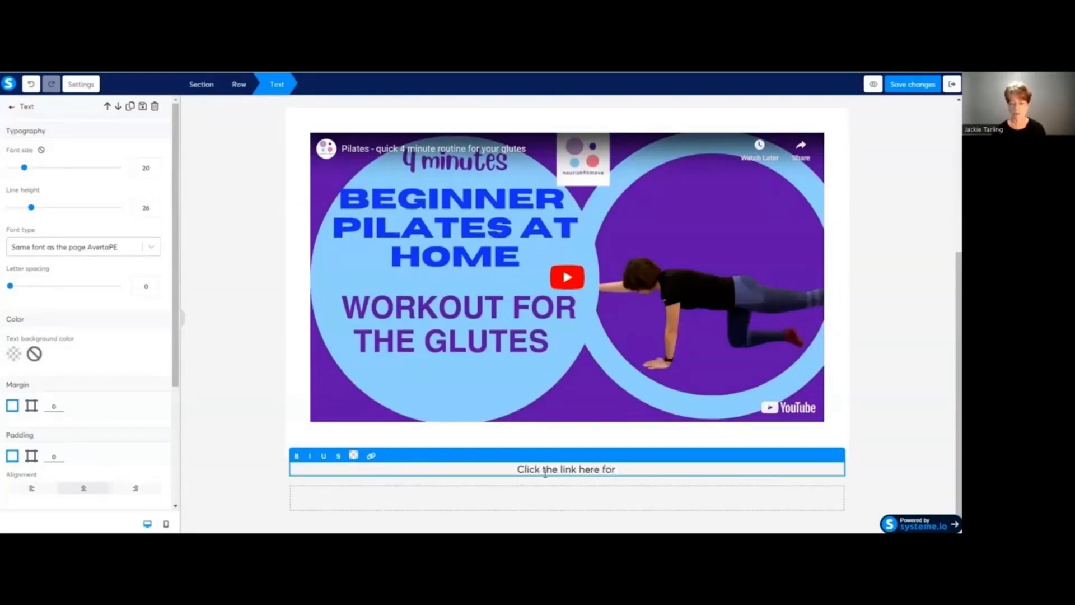
text(the transcr)
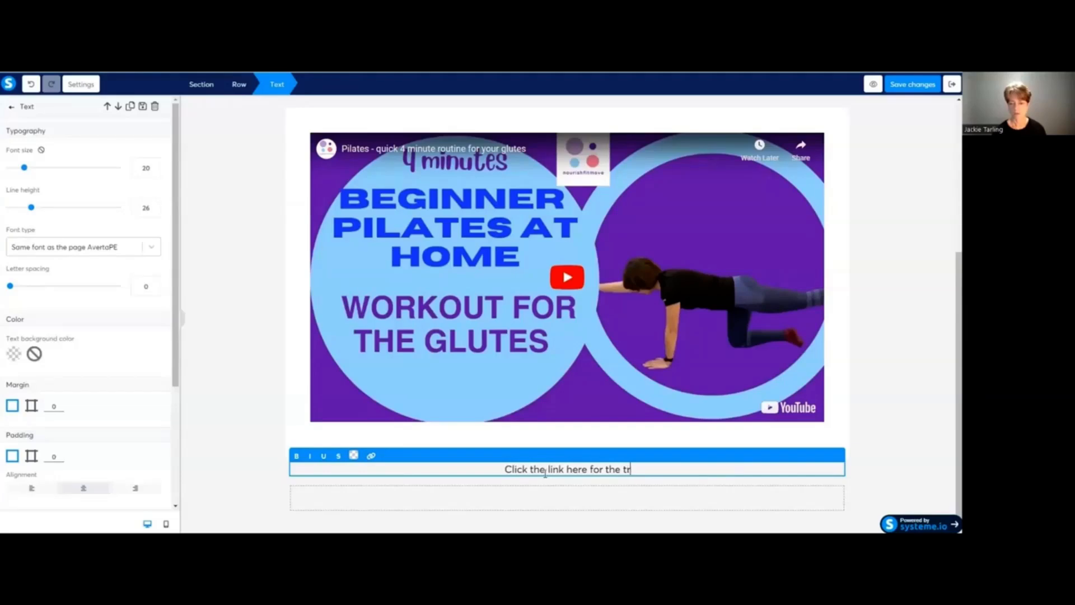
text(p)
key(BackSpace)
text(ipt of this video)
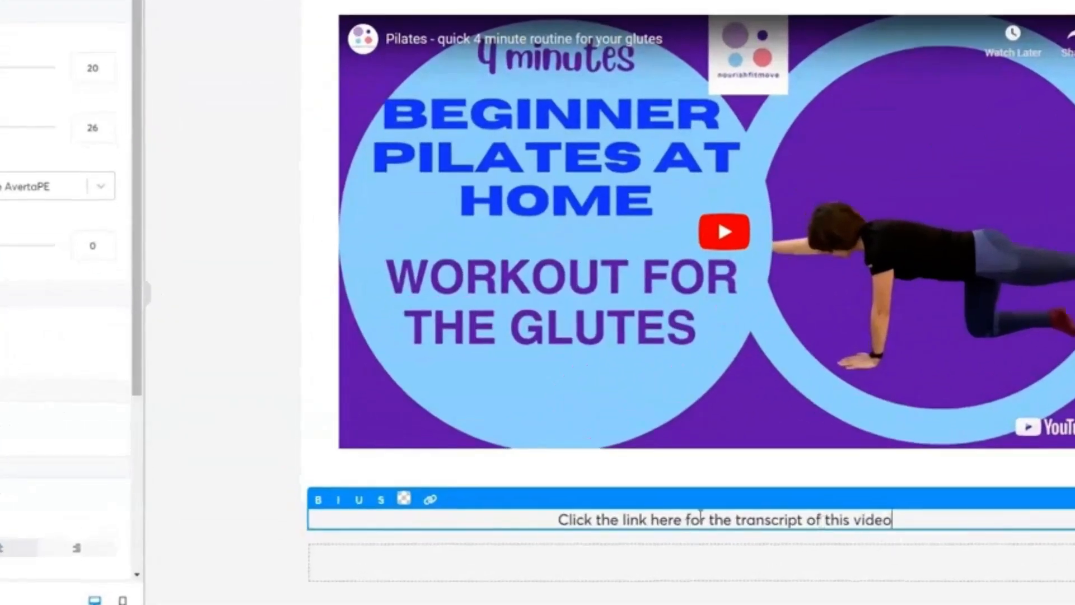
Link the word "here" in the transcript text to the certificate PDF from the already uploaded files and save the link
double_click(660, 518)
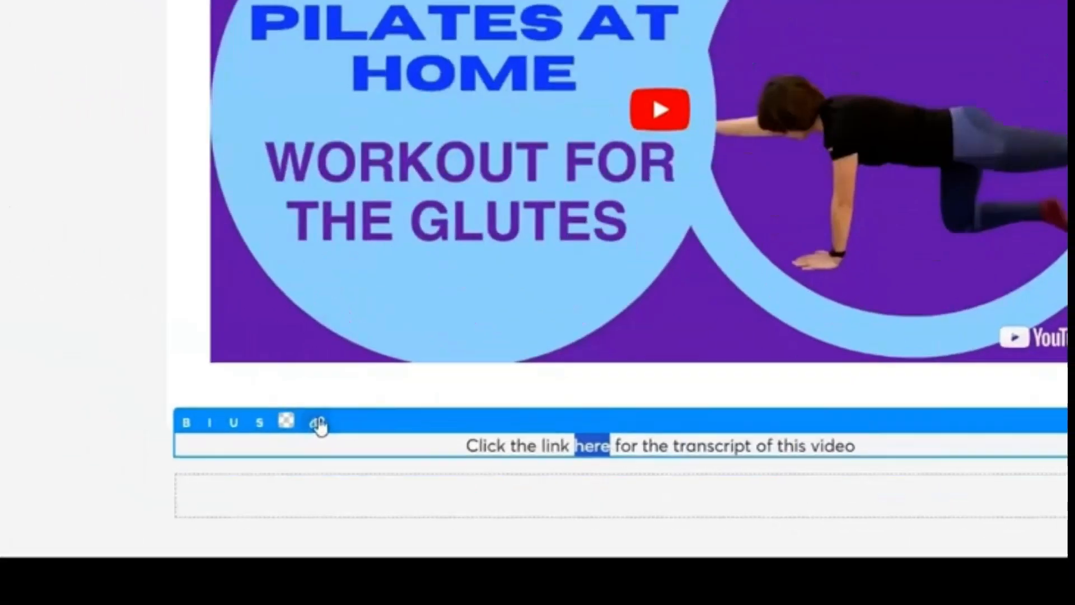
click(432, 501)
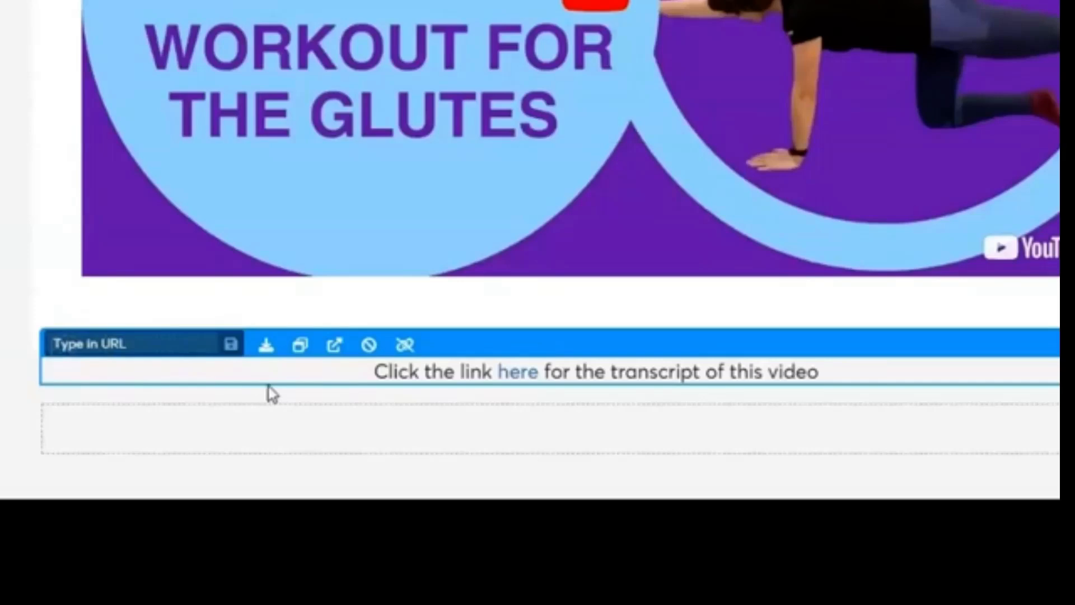
click(266, 345)
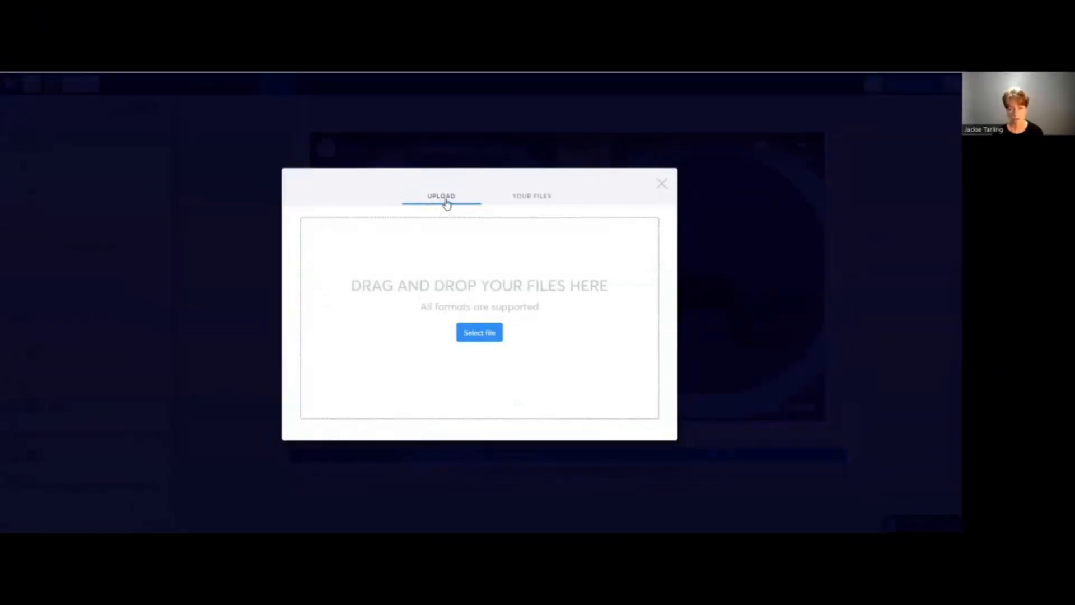
click(482, 335)
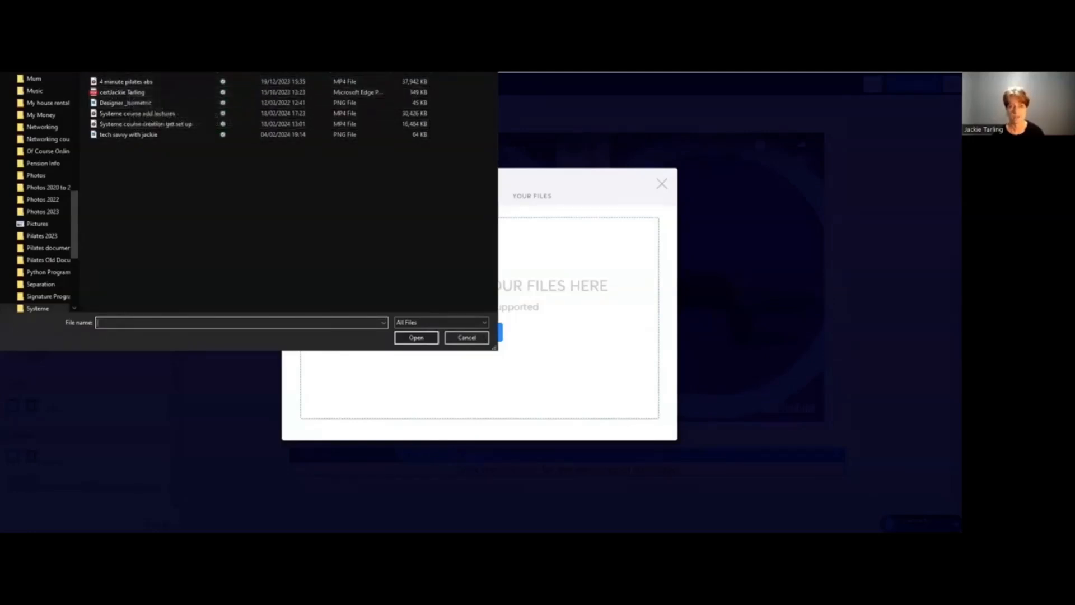
click(473, 338)
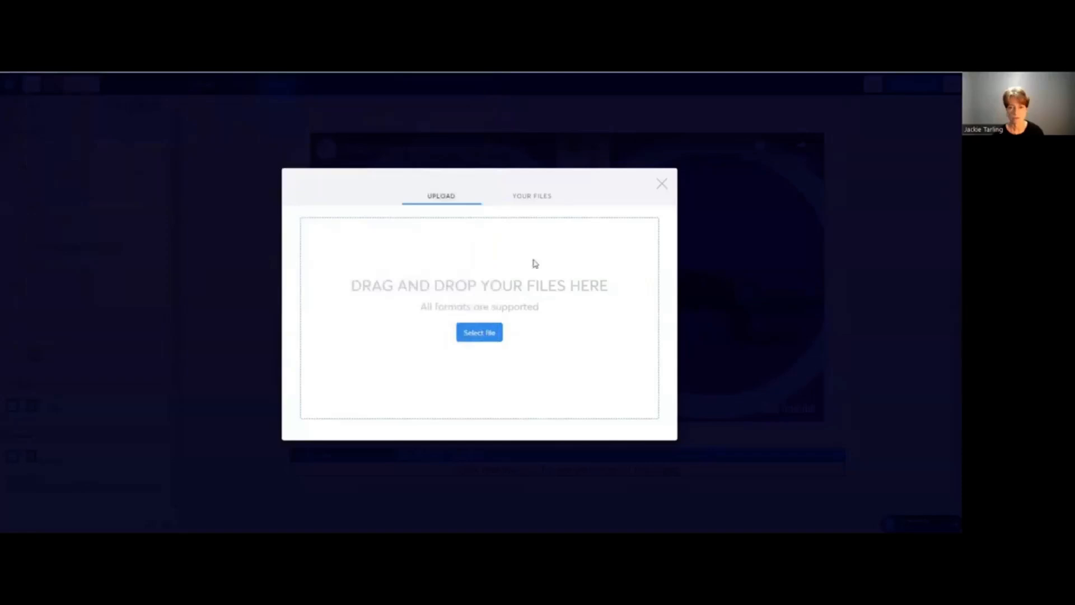
click(526, 197)
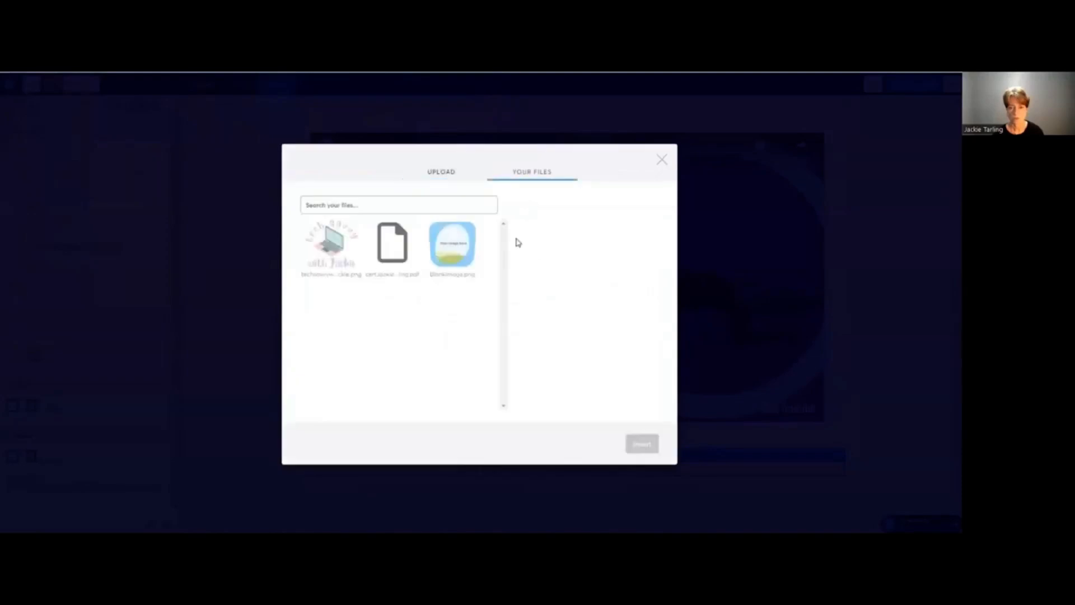
click(395, 255)
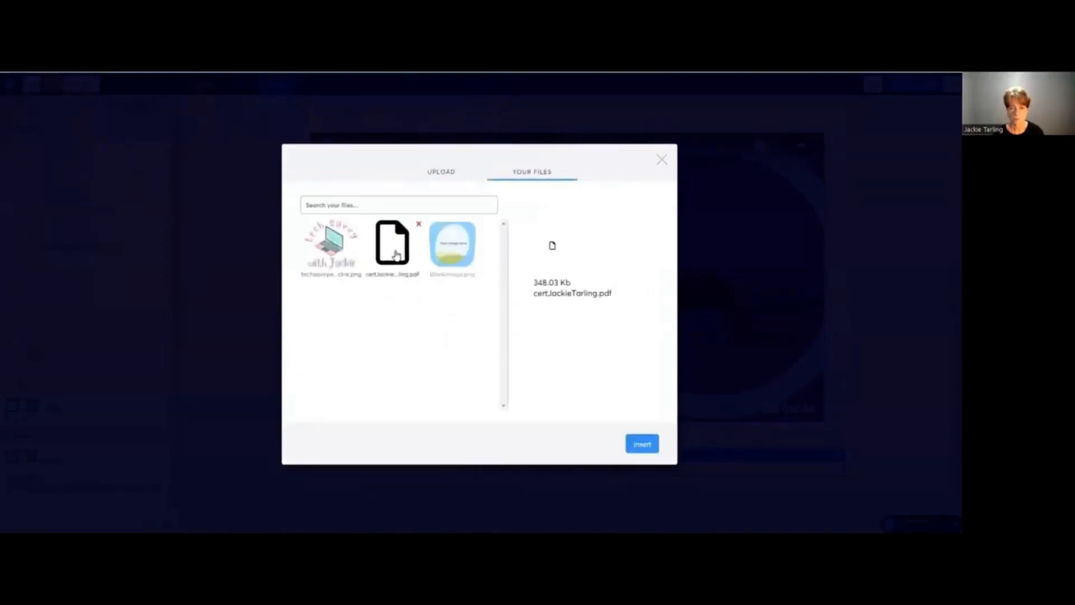
click(643, 444)
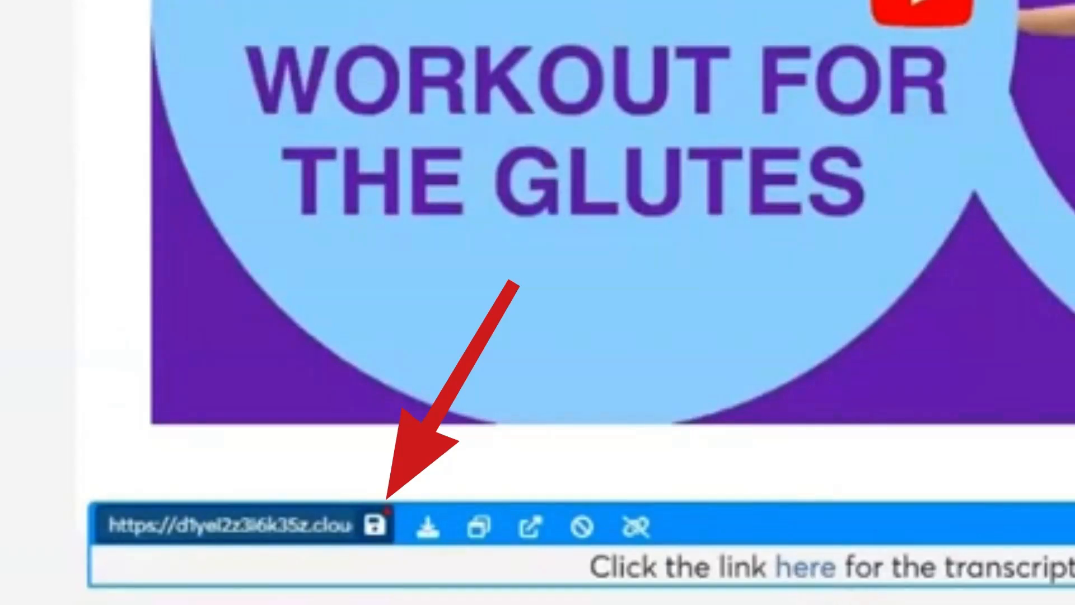
click(379, 529)
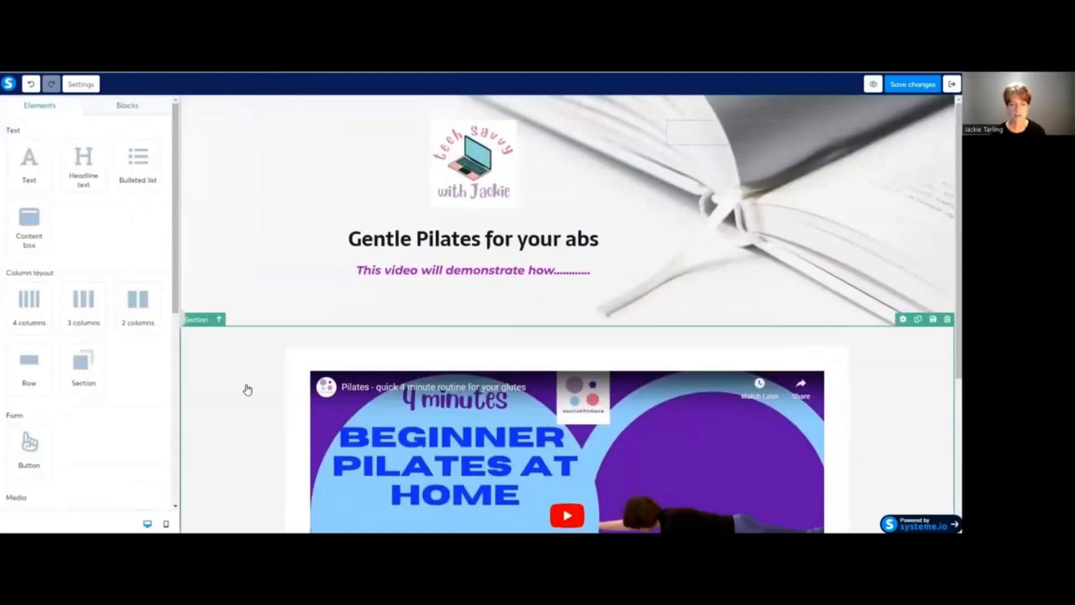
Set the video section's background color to the default mid grey
click(251, 386)
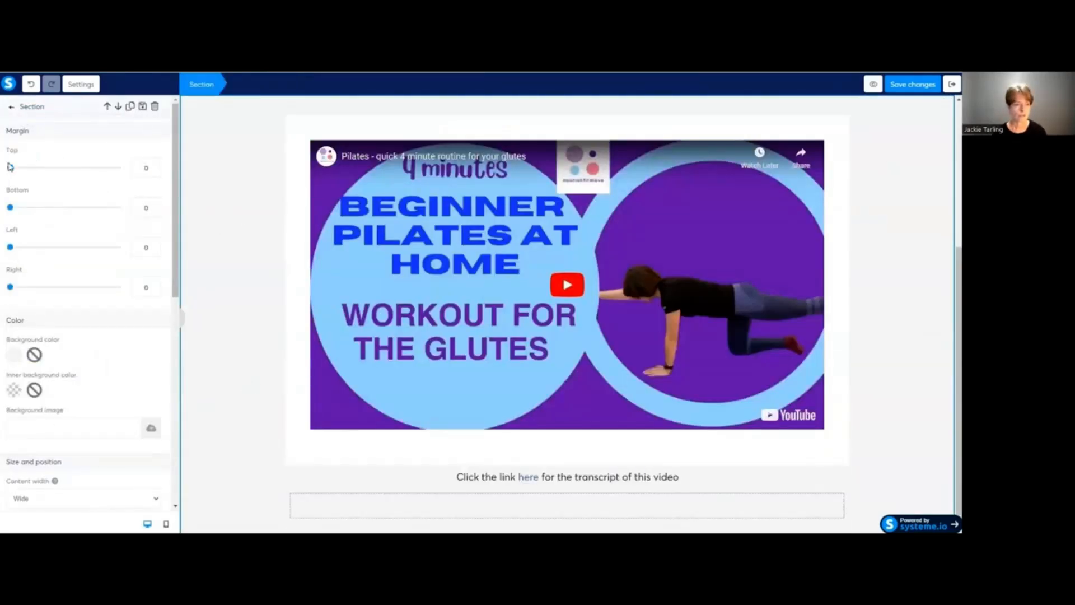
mouse_move(11, 169)
mouse_down()
mouse_move(65, 173)
mouse_move(11, 170)
mouse_up()
mouse_move(10, 246)
mouse_down()
mouse_move(86, 252)
mouse_move(10, 247)
mouse_up()
mouse_move(11, 289)
mouse_down()
mouse_move(137, 290)
mouse_move(10, 287)
mouse_up()
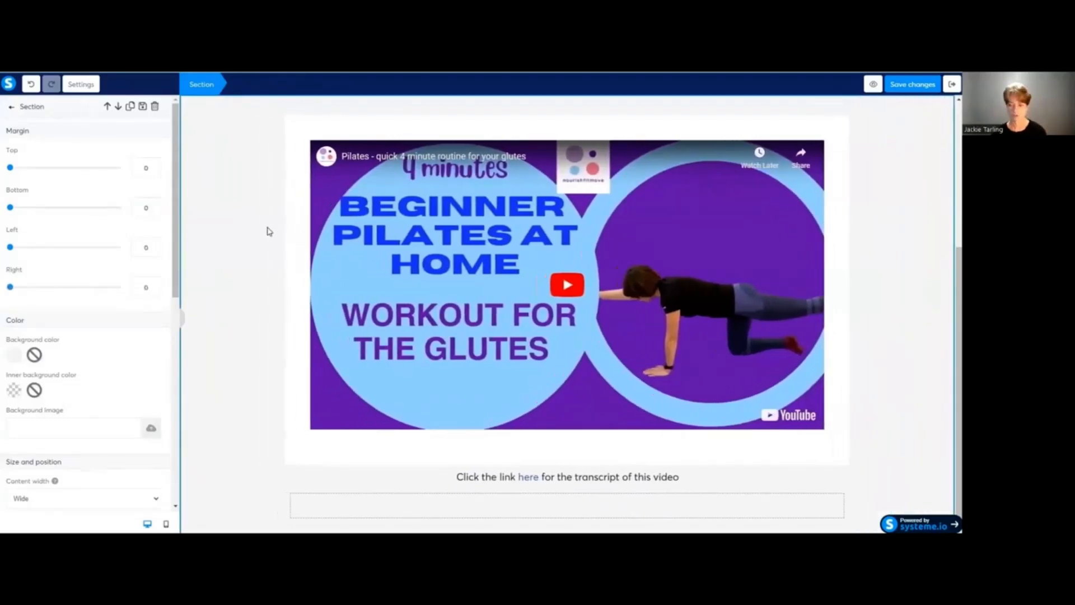
click(15, 355)
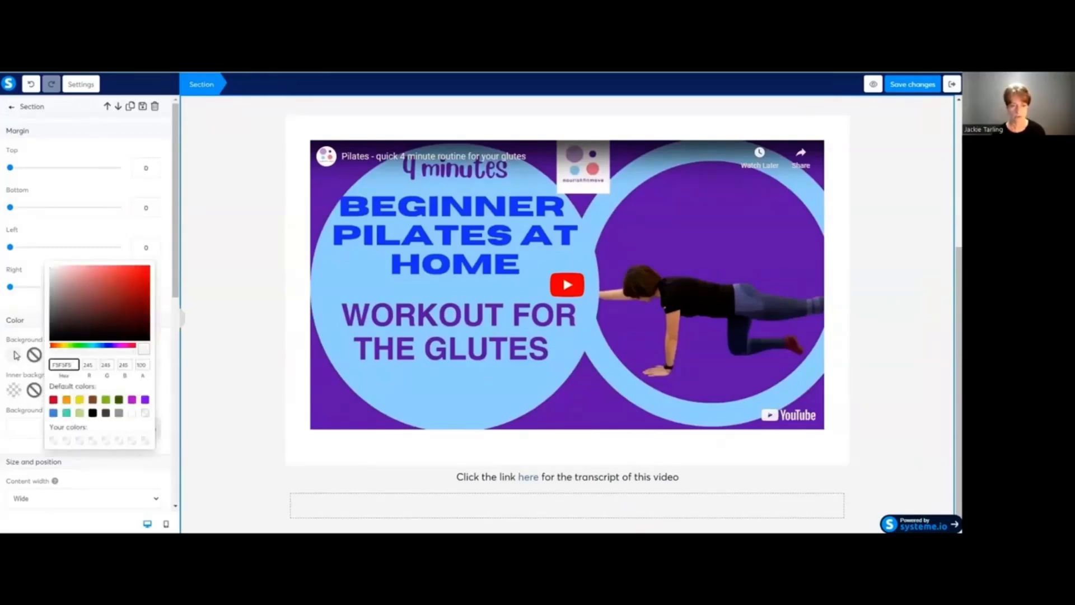
click(117, 414)
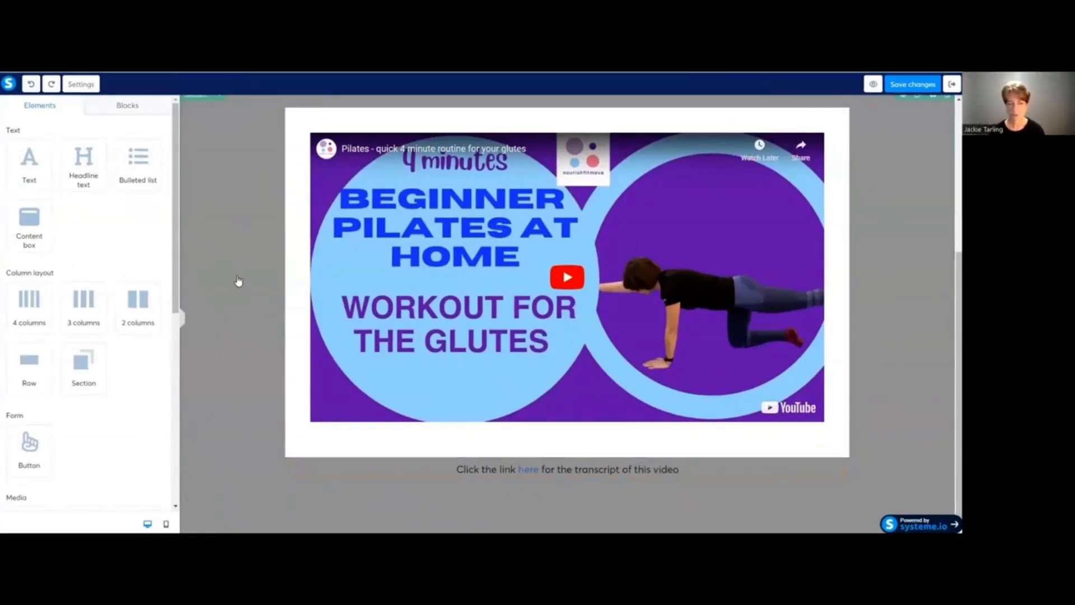
Preview the abs lecture page, play its embedded video and look over the header and the transcript text
scroll(704, 456, up, 5)
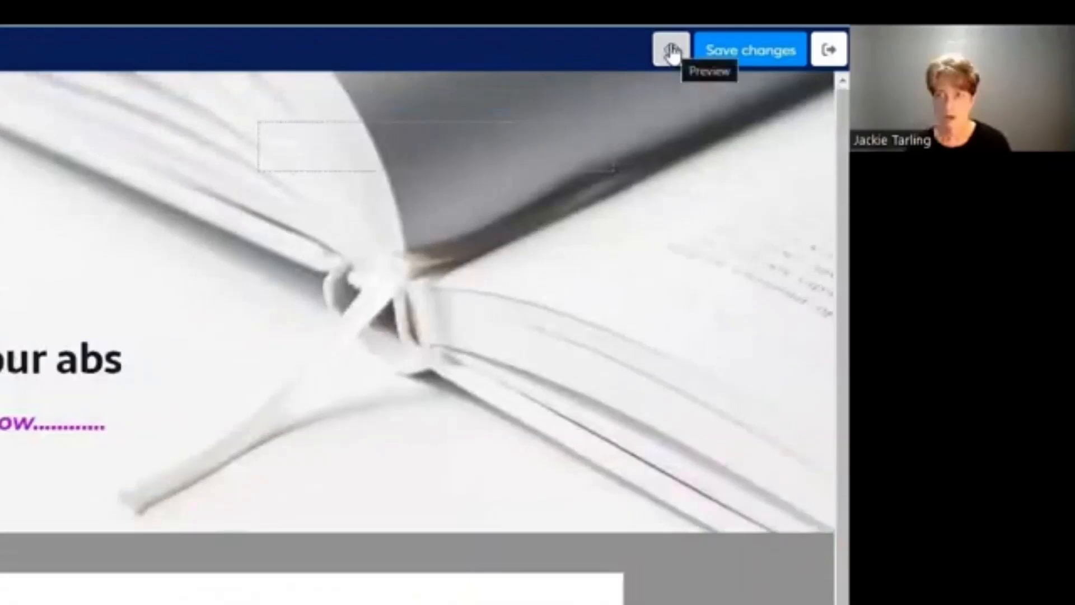
click(672, 52)
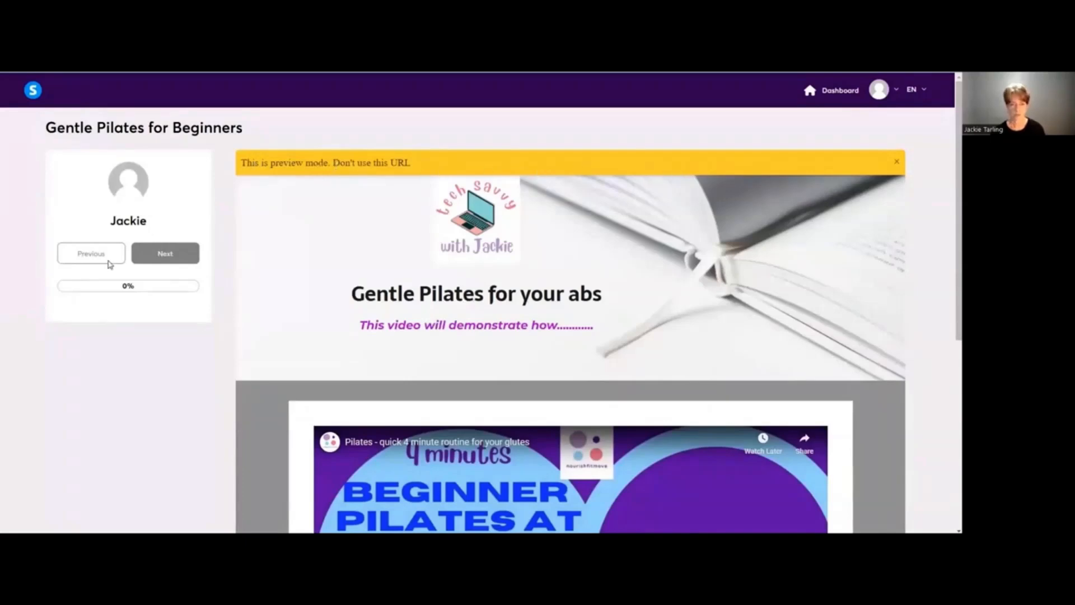
scroll(423, 274, down, 6)
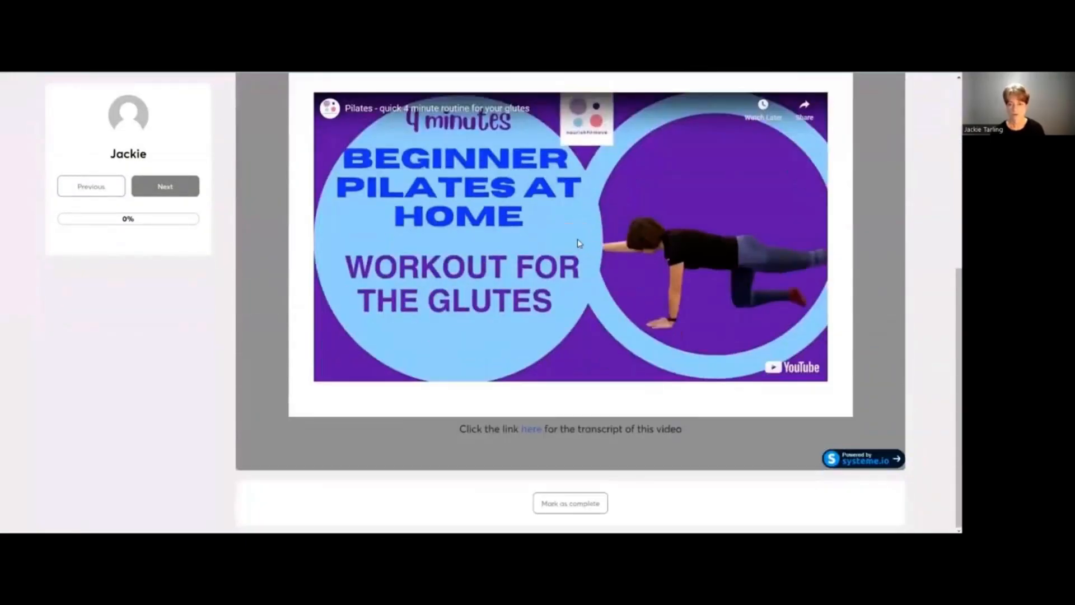
click(579, 242)
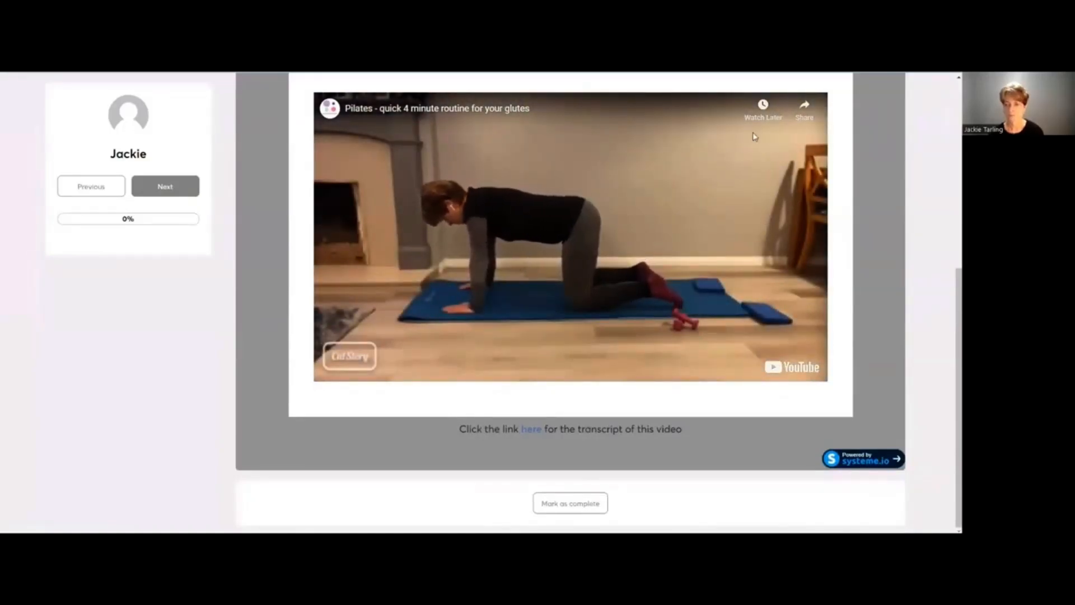
scroll(632, 303, up, 3)
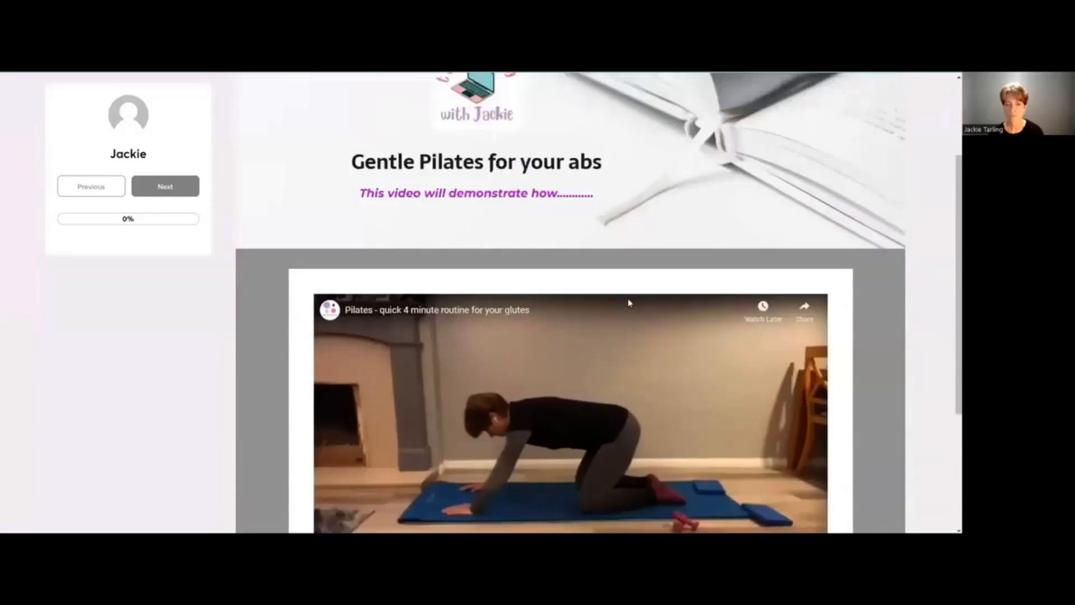
scroll(628, 303, down, 3)
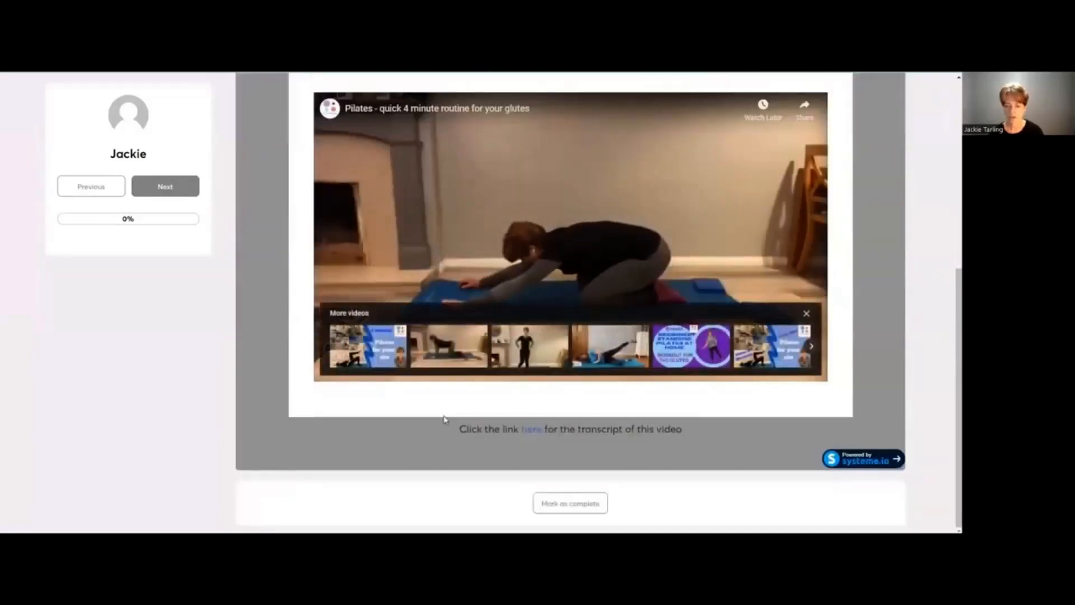
Open the PDF behind the "here" link in the preview and bring up the dialog for downloading it
click(532, 429)
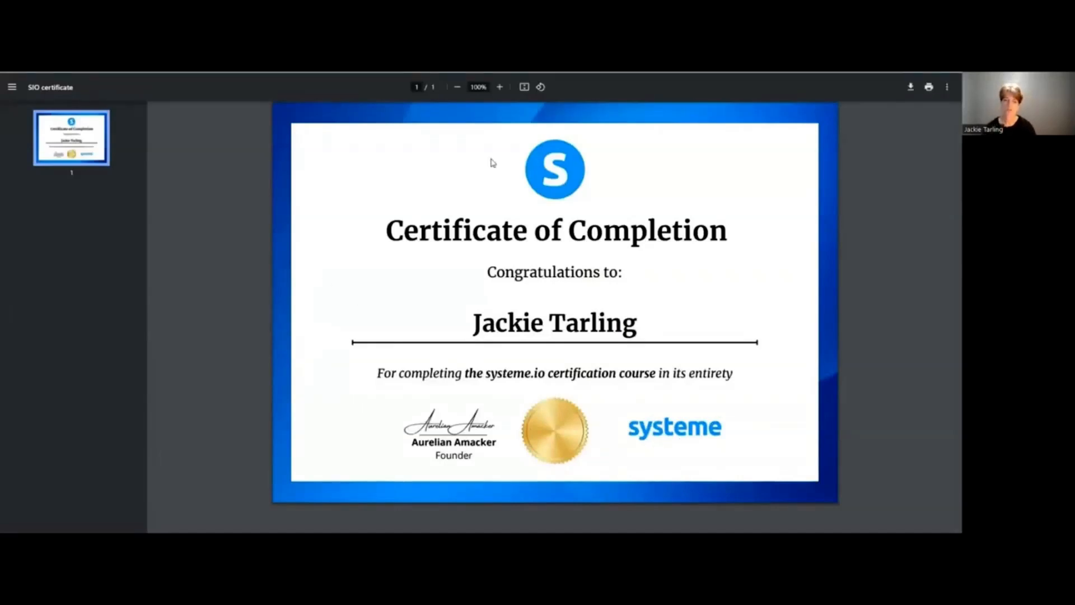
click(910, 88)
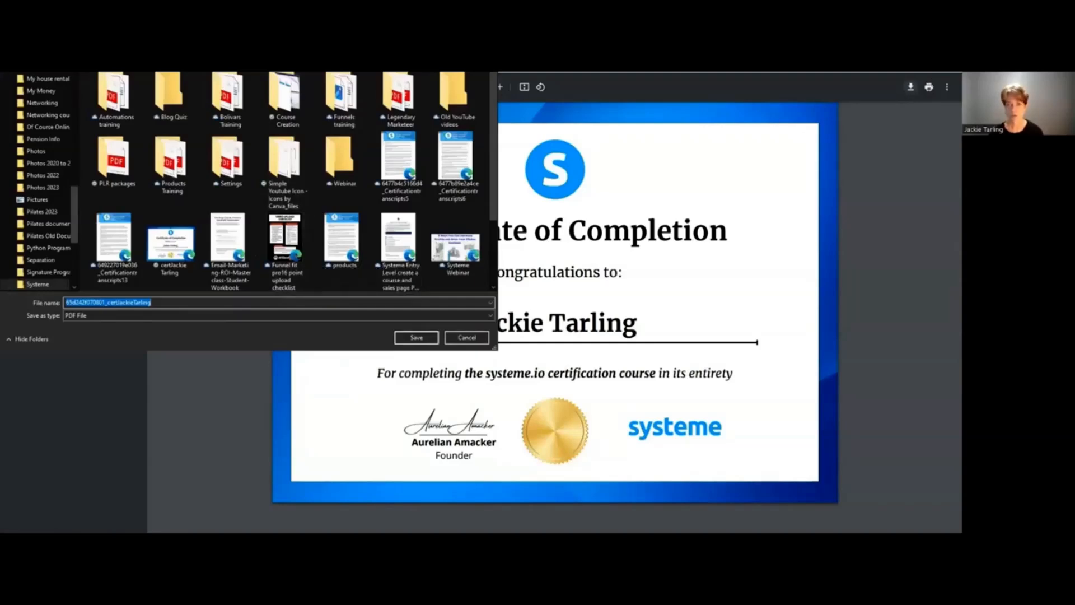
click(486, 23)
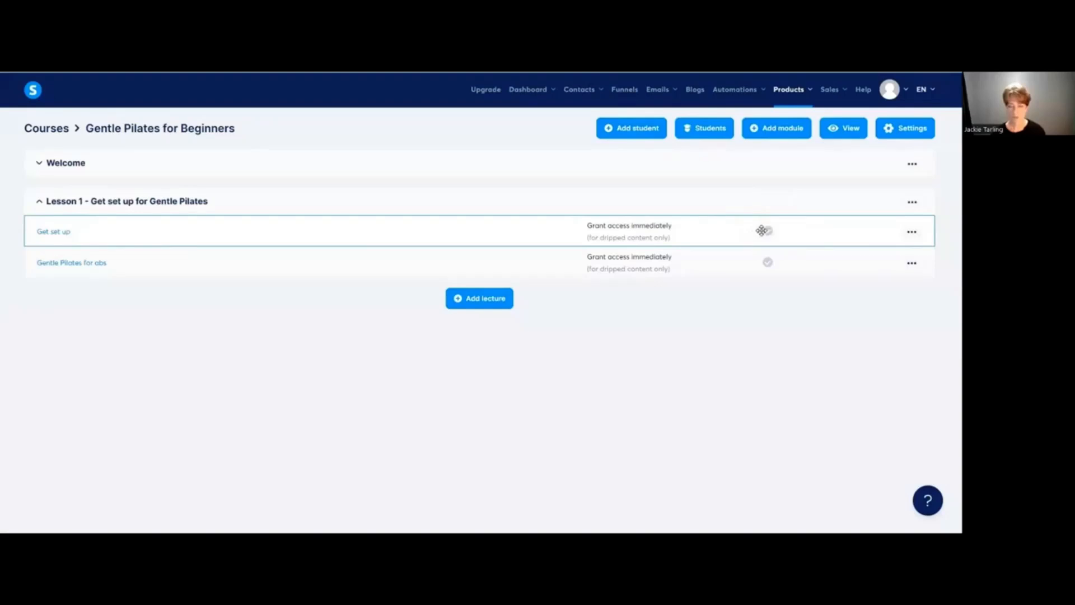
Expand the Welcome module and activate the "Welcome to Gentle Pilates for Beginners" and "Get set up" lectures
click(54, 165)
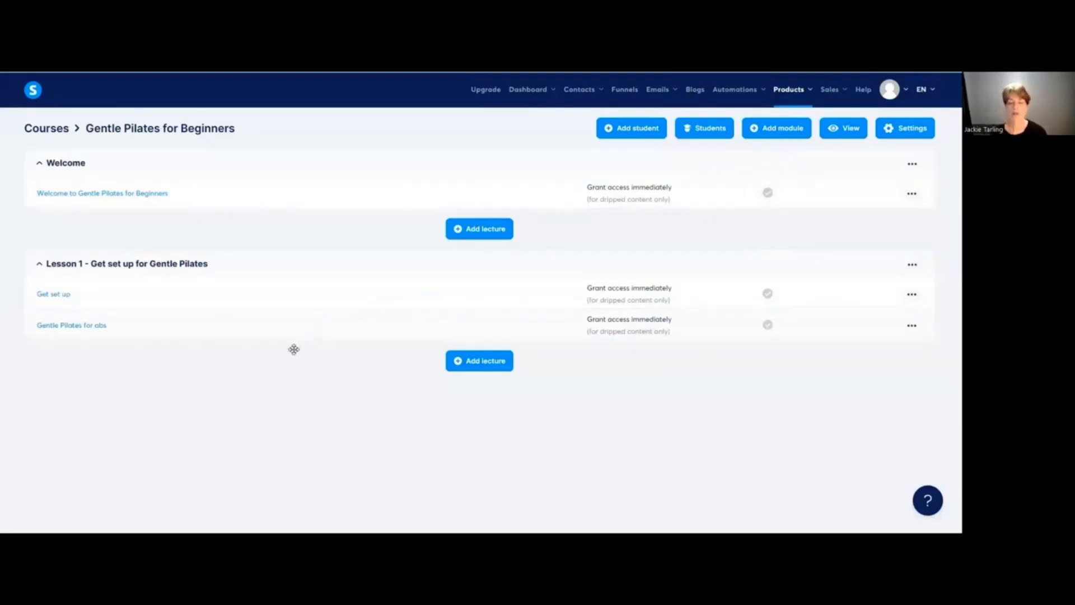
click(912, 294)
click(819, 302)
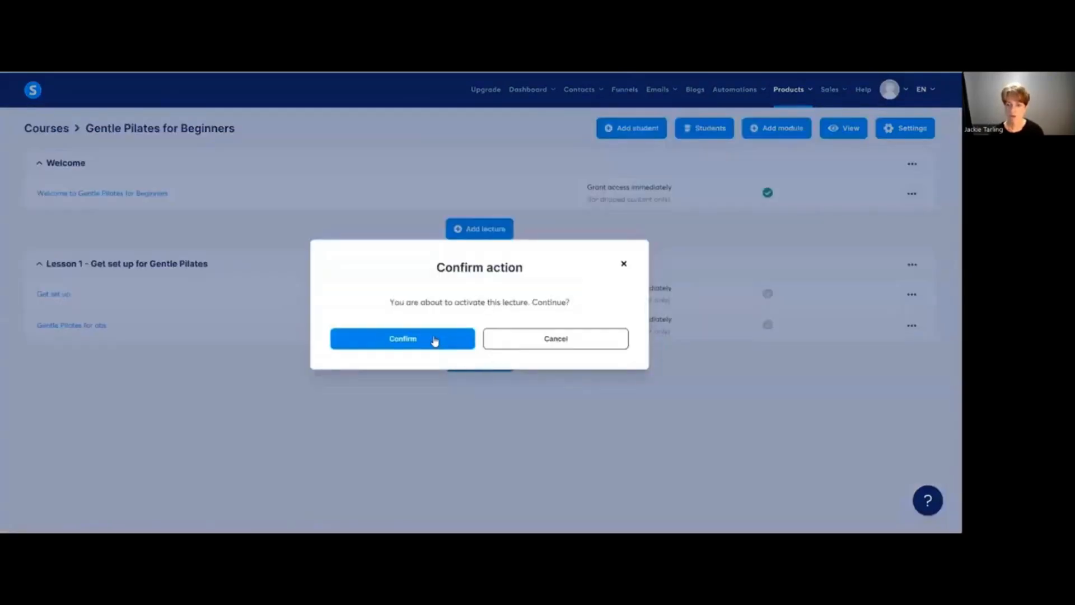
click(448, 342)
Activate the "Gentle Pilates for abs" lecture in the Lesson 1 module
click(913, 265)
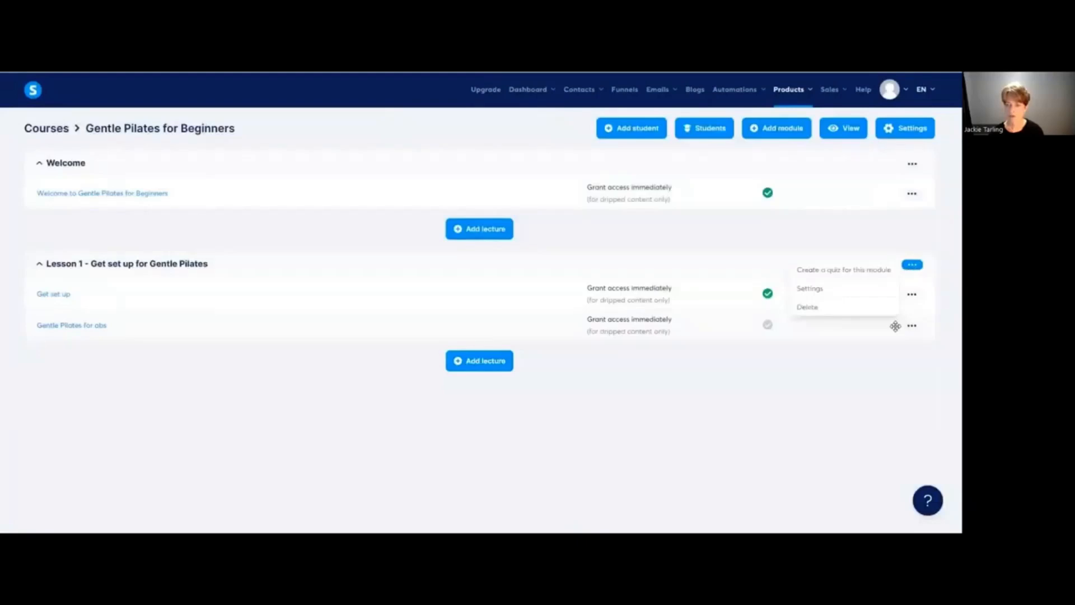
click(883, 352)
click(913, 328)
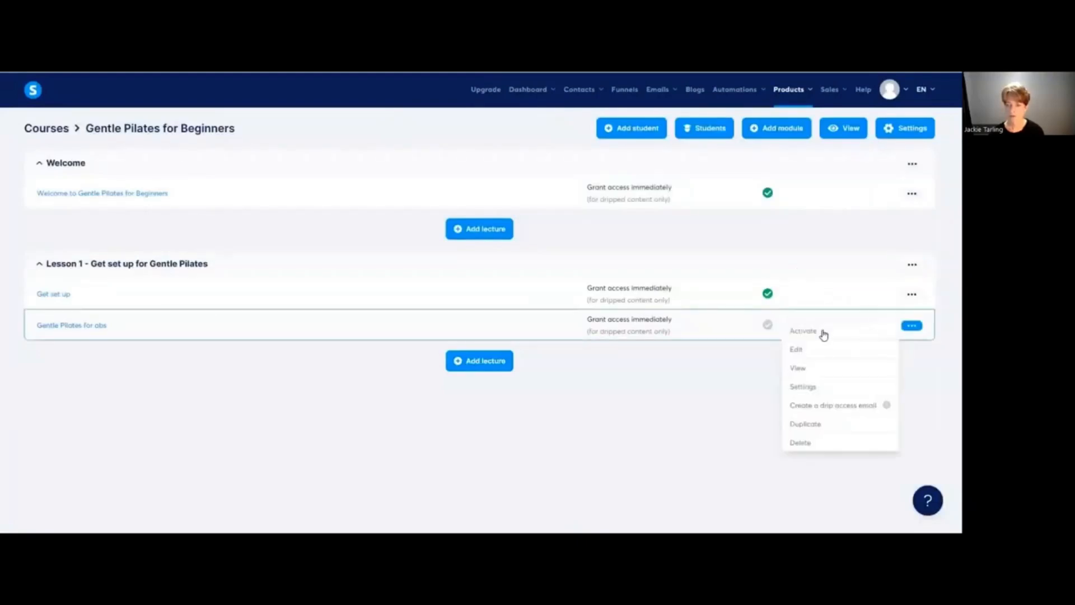
click(823, 333)
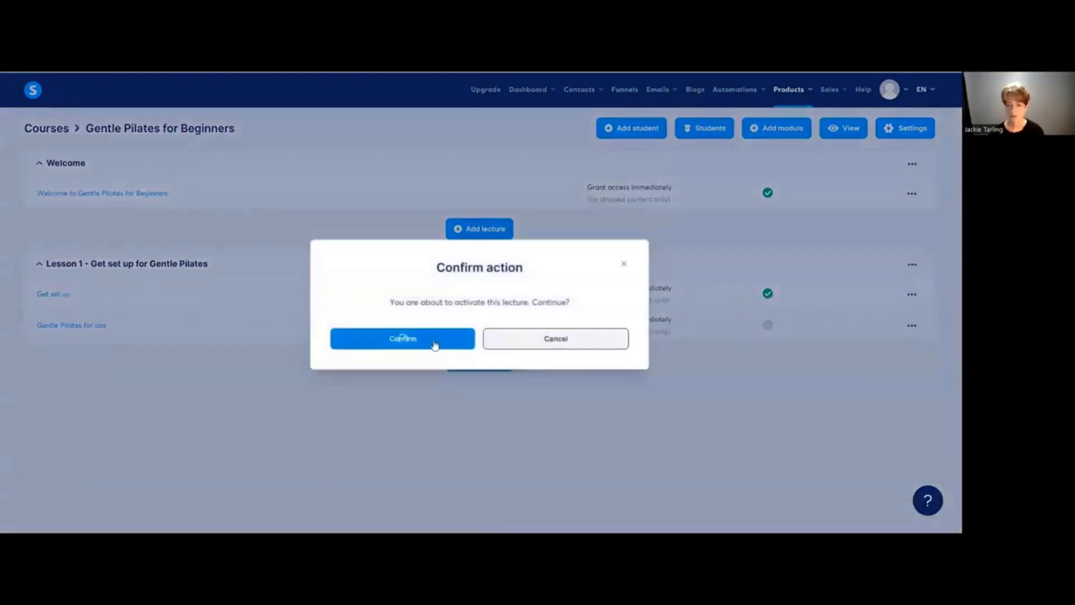
click(438, 338)
Show the available actions for the "Lesson 1 - Get set up for Gentle Pilates" module
click(912, 268)
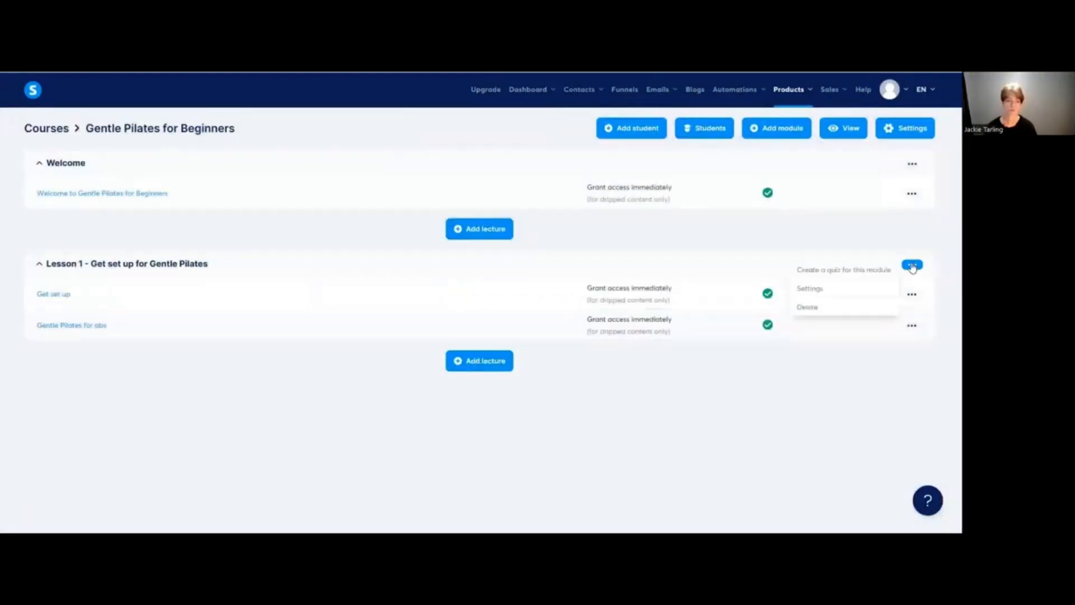